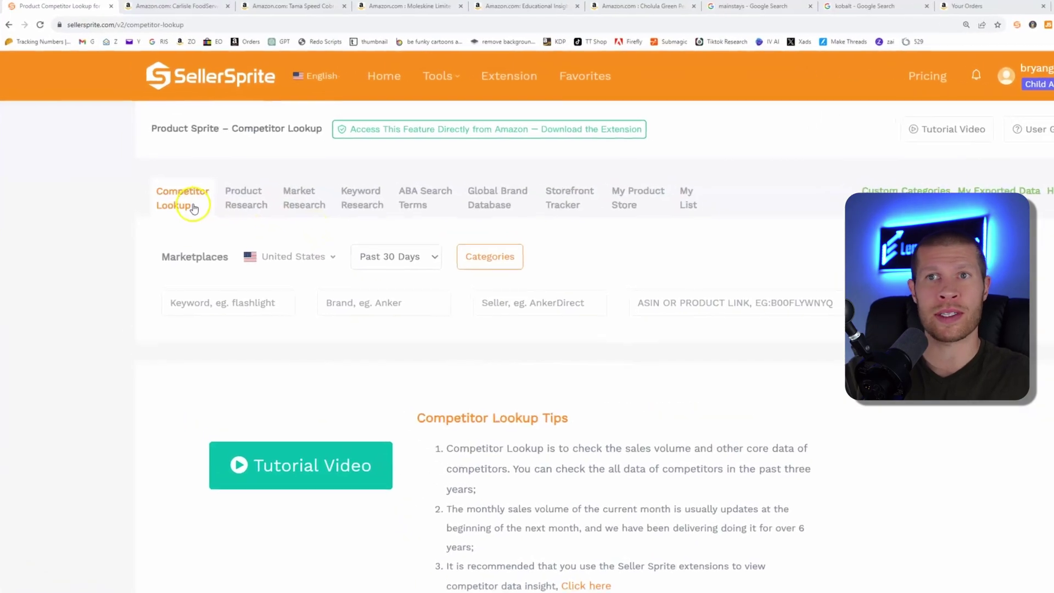
Look at Product Research, then go back to Competitor Lookup and keep the Past 30 Days range
left_click(245, 203)
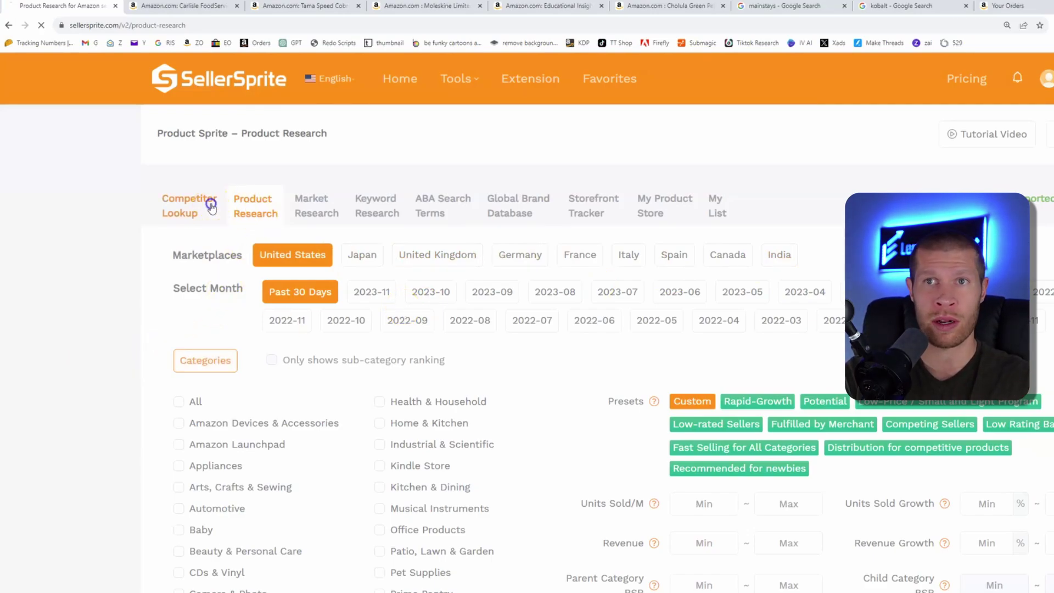
left_click(422, 266)
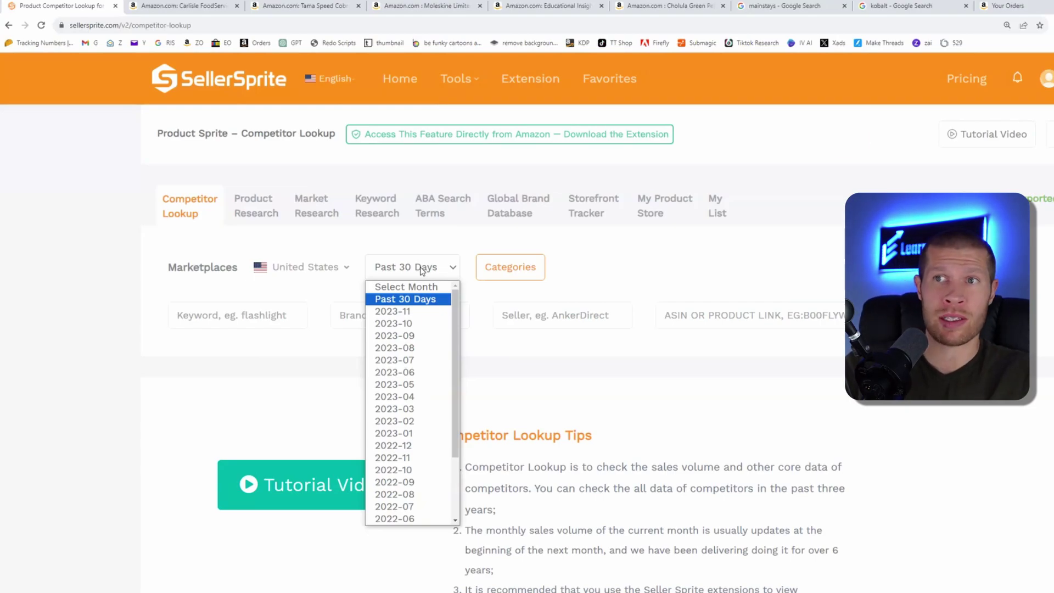
left_click(751, 315)
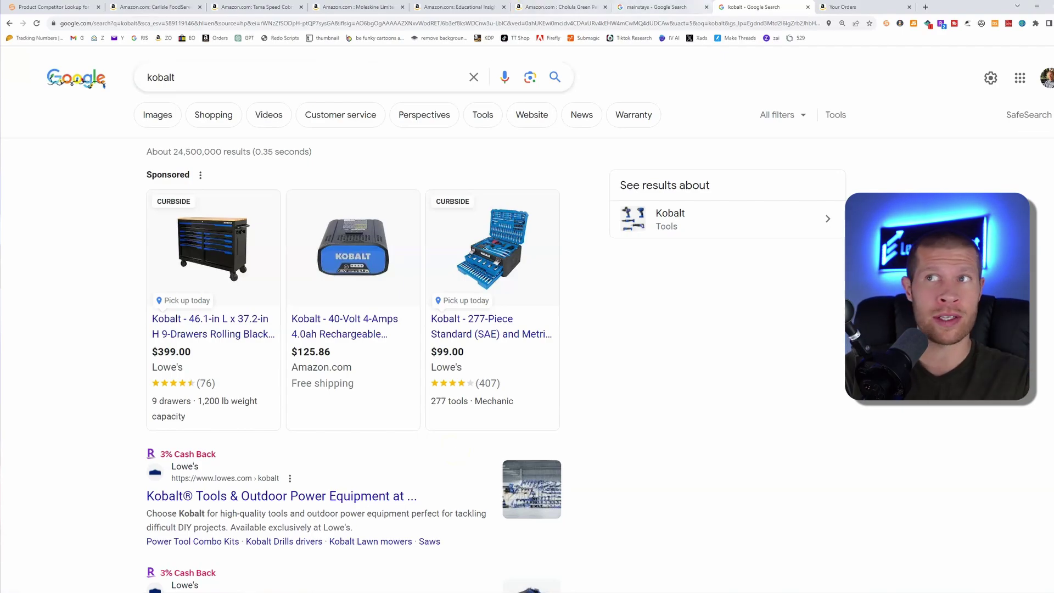
Switch to the 'mainstays' Google results, then click the search box on Amazon's Your Orders page
key("ctrl+shift+Tab")
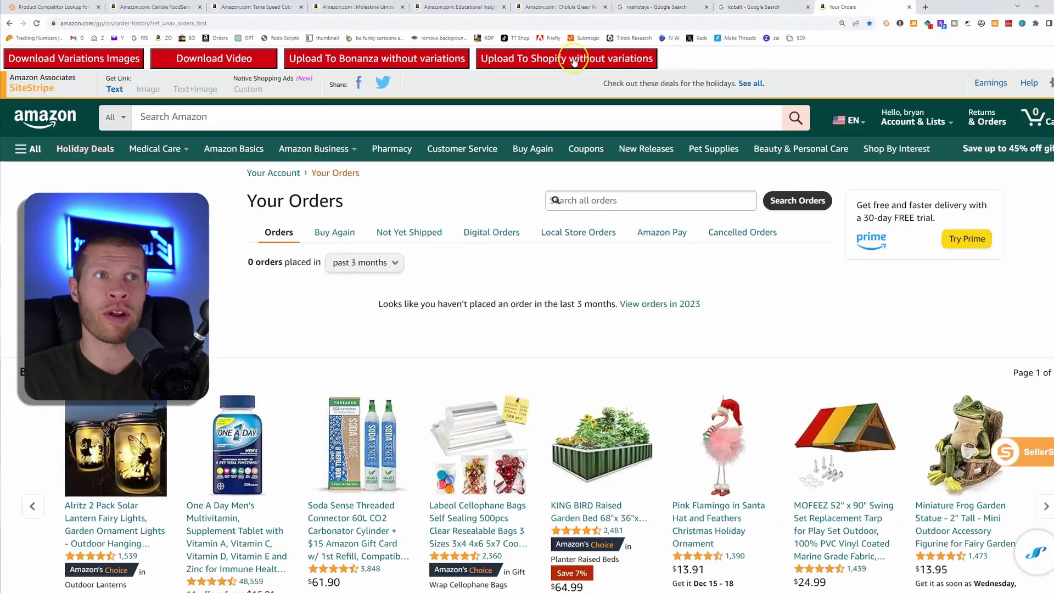
left_click(561, 113)
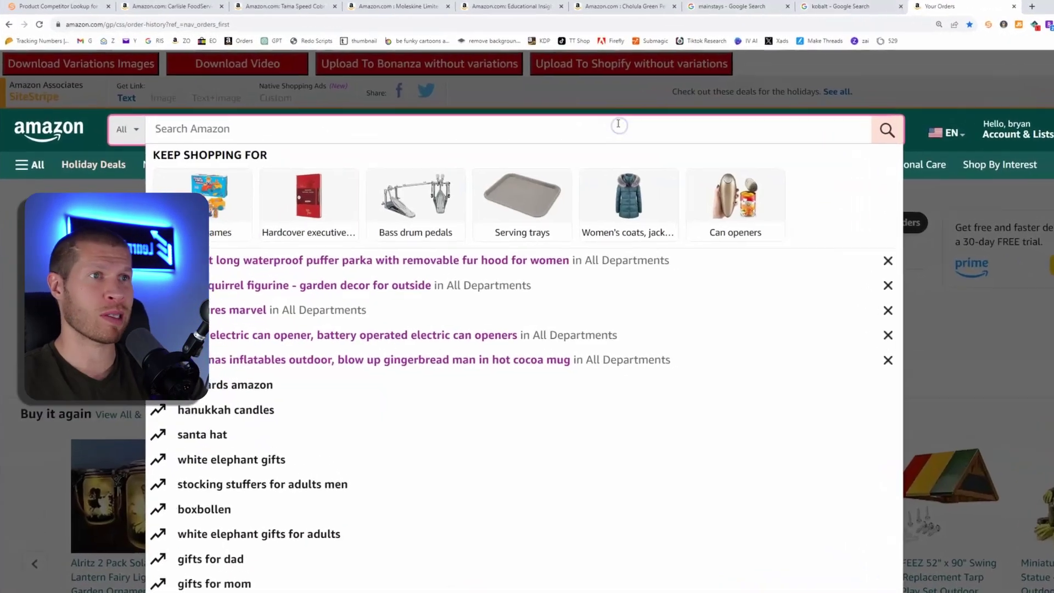
Search Amazon for 'mainstays' and scroll down to the product rows with seller data
type("mainstays")
key("Return")
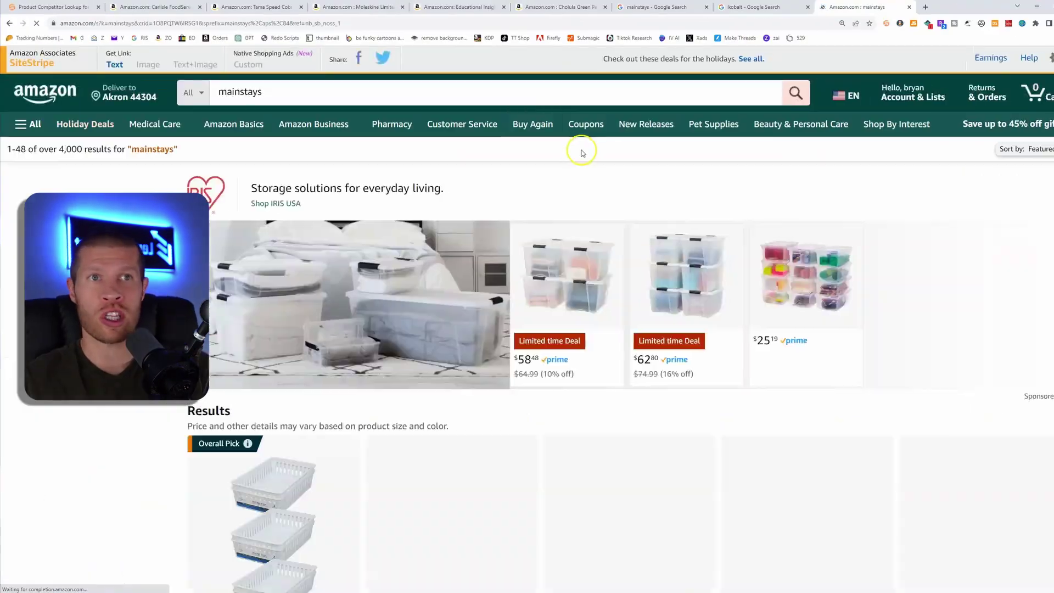
scroll(541, 117, "down", 8)
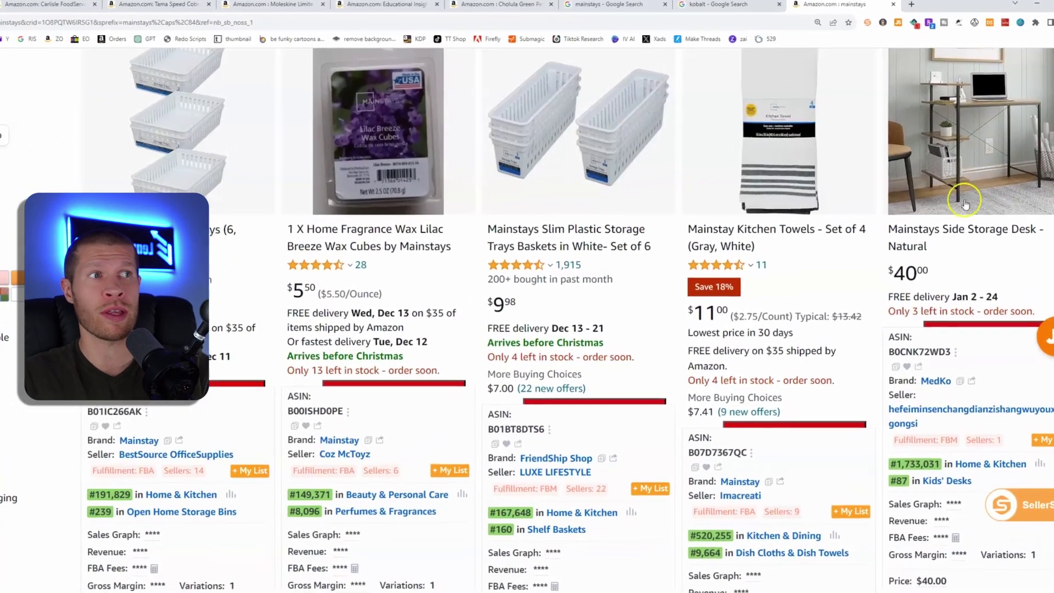
Open the MedKo Mainstays side storage desk listing in a new tab and scroll its page
right_click(993, 133)
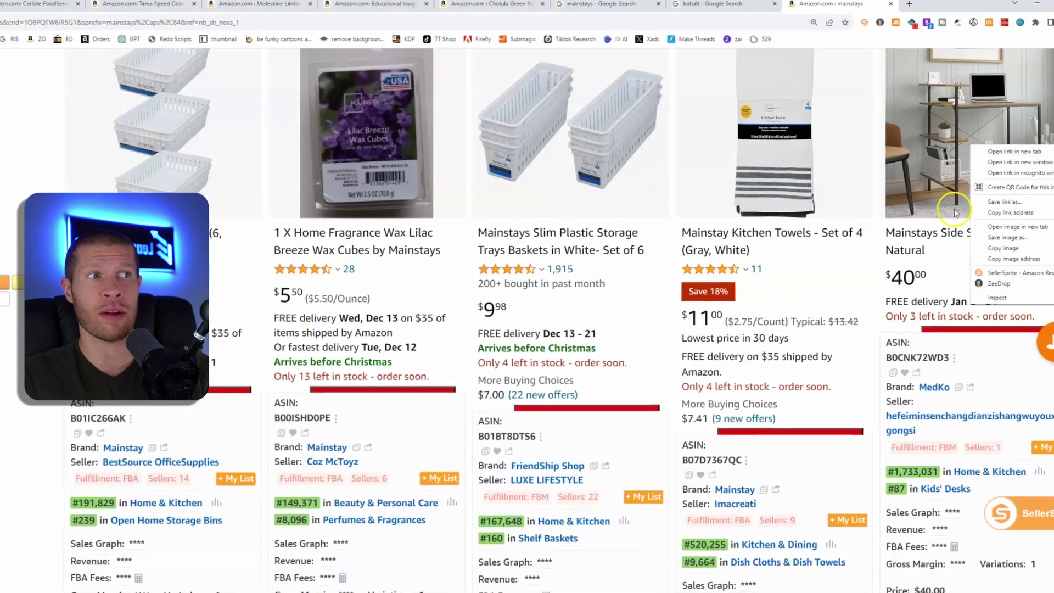
left_click(1013, 151)
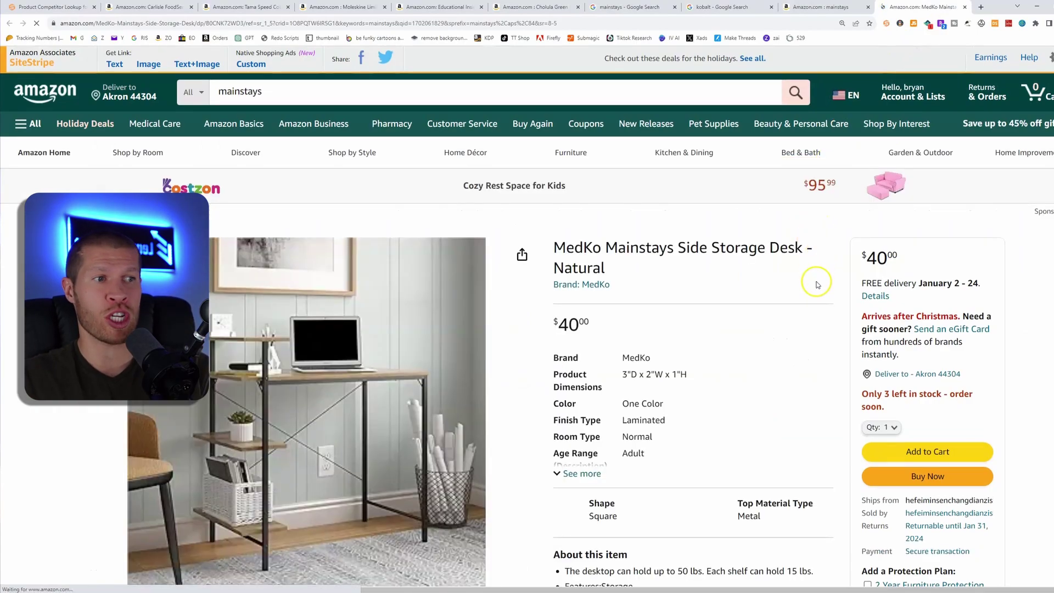
scroll(802, 416, "down", 1)
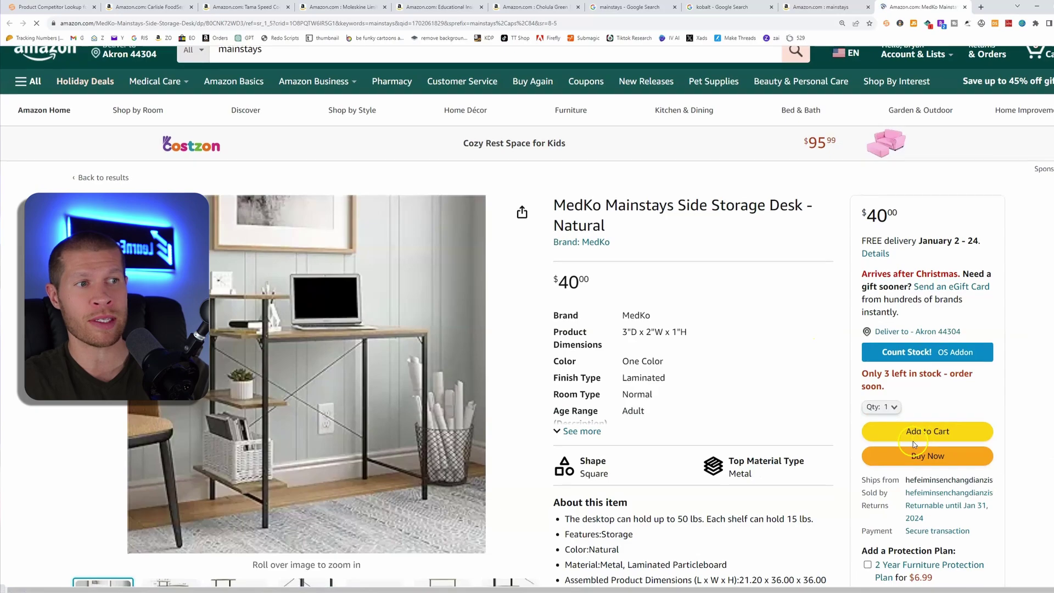
scroll(911, 445, "down", 3)
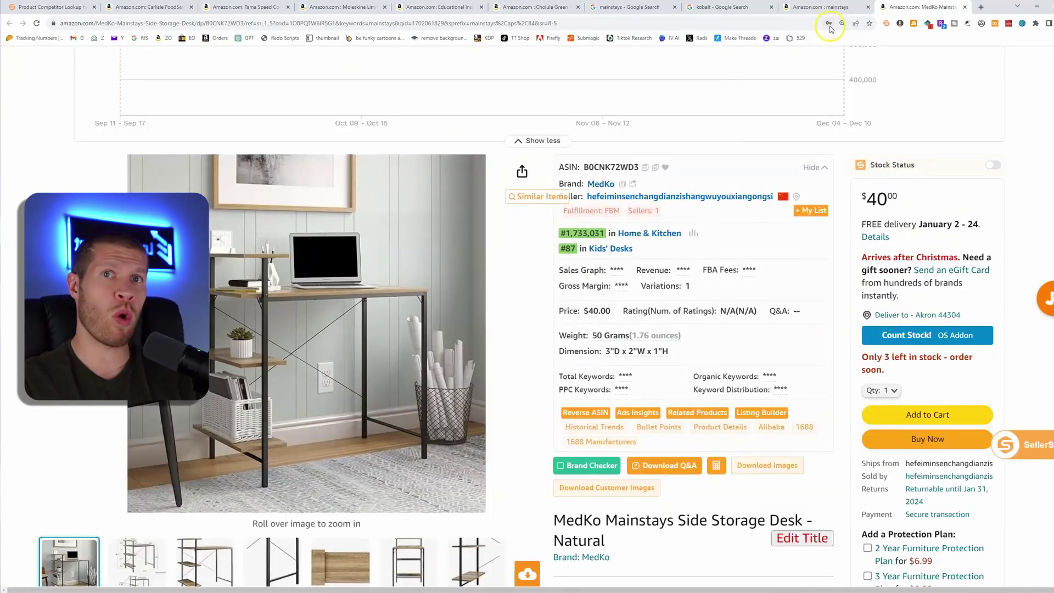
Open the desk seller's profile, browse their storefront listings, then return to the profile
left_click(936, 477)
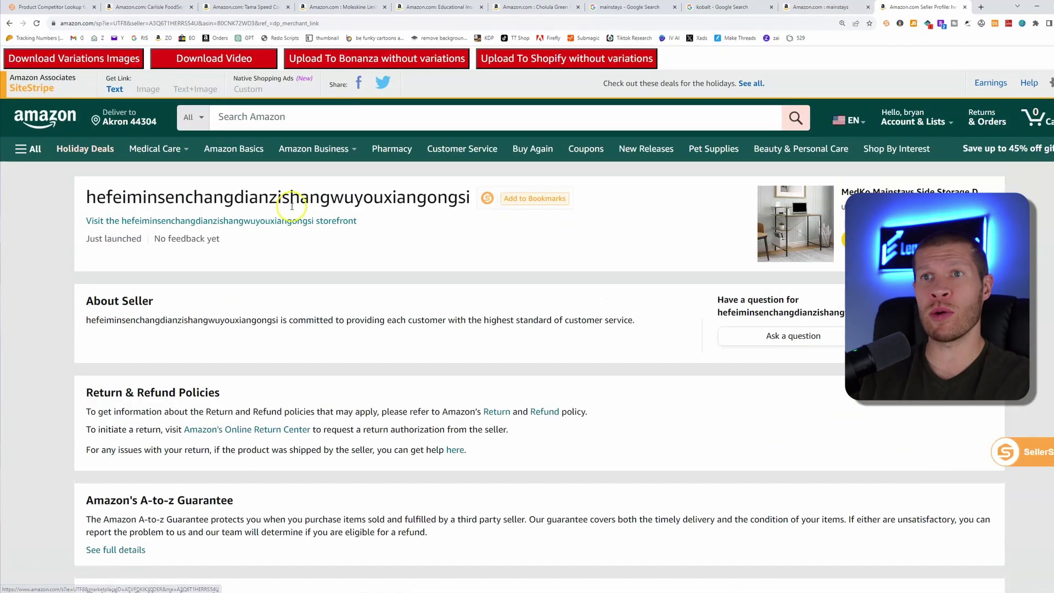
left_click(282, 221)
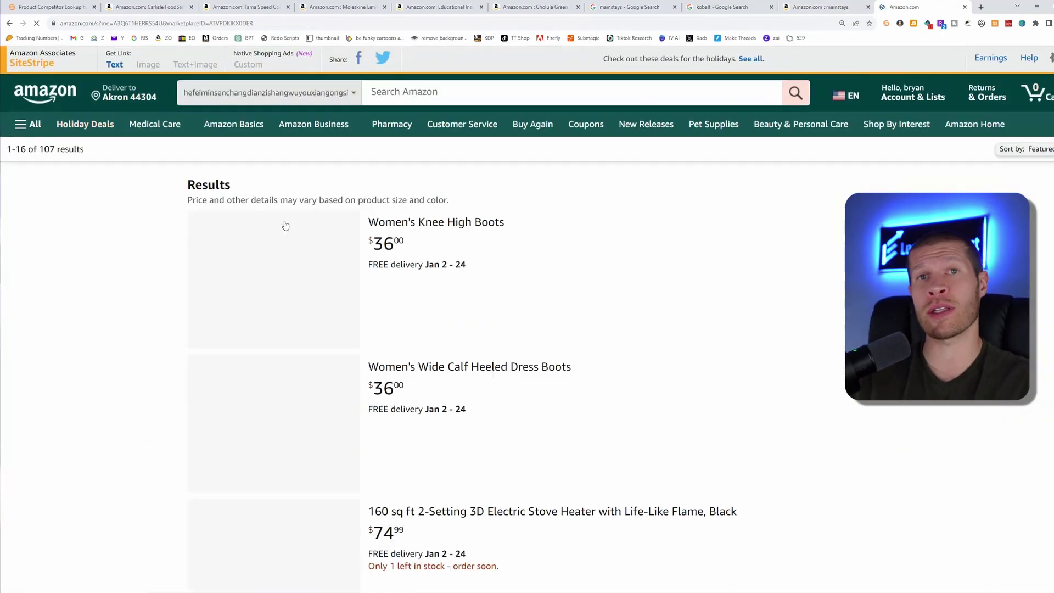
scroll(289, 225, "down", 1)
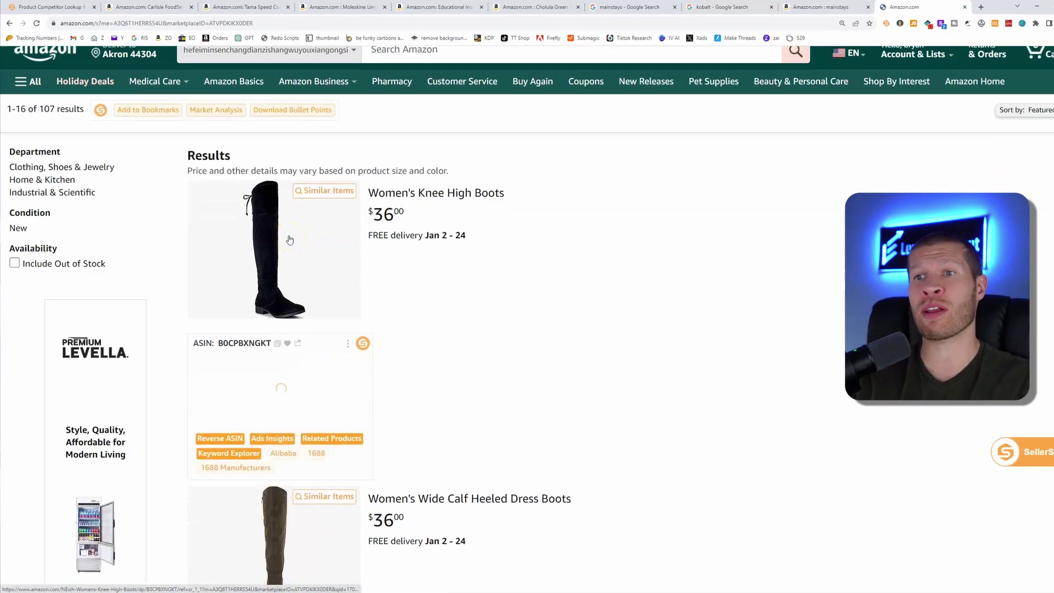
scroll(274, 247, "down", 9)
scroll(270, 325, "down", 4)
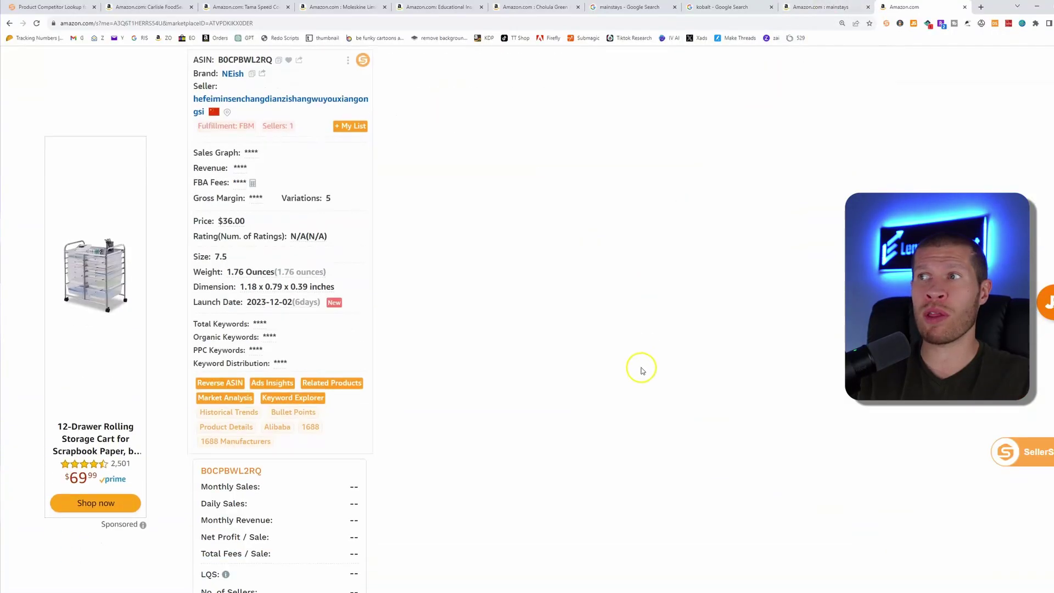
scroll(642, 371, "down", 10)
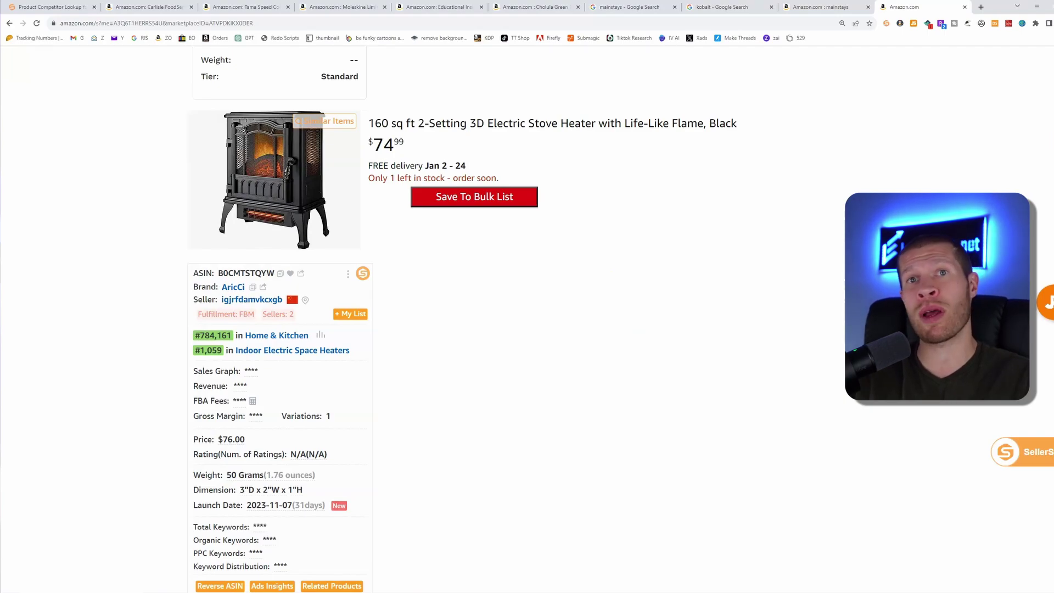
scroll(544, 320, "down", 10)
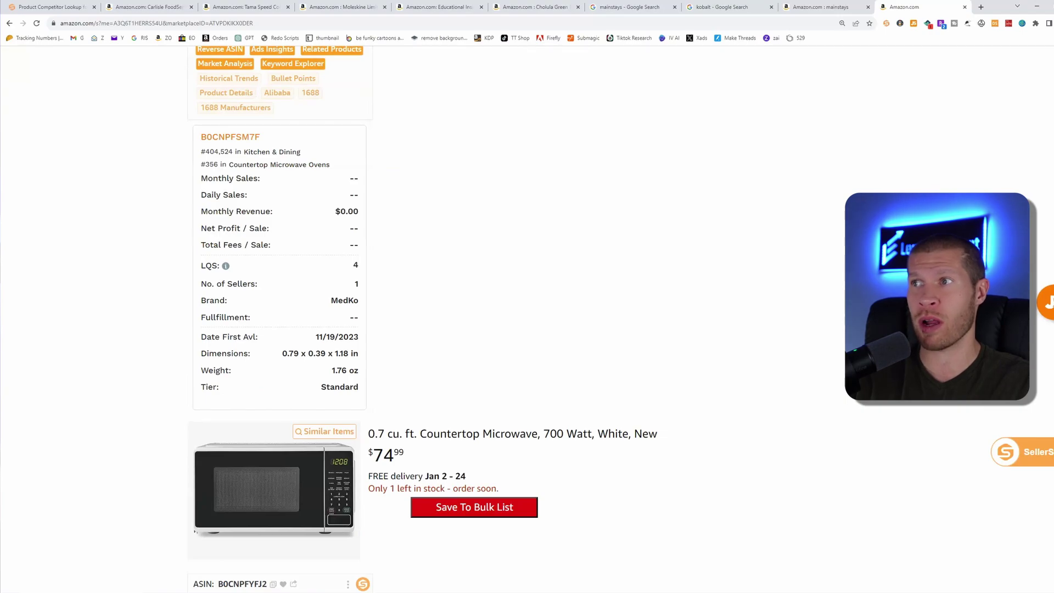
scroll(896, 503, "down", 15)
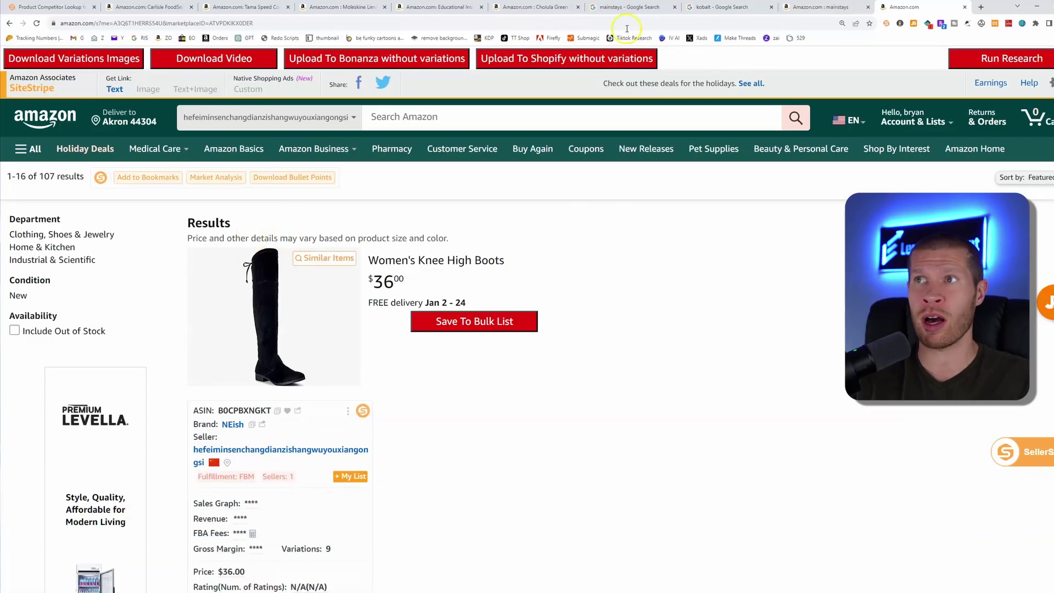
left_click(22, 24)
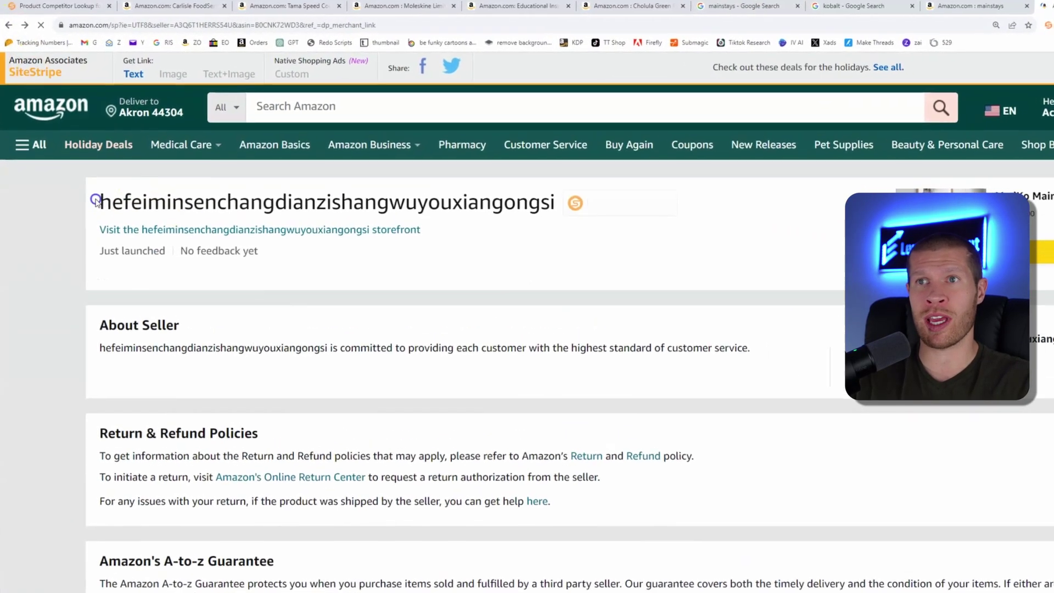
Copy the desk seller's name and run a Competitor Lookup on it, returning 2 products
left_click_drag(86, 174, 377, 170)
left_click_drag(449, 201, 561, 199)
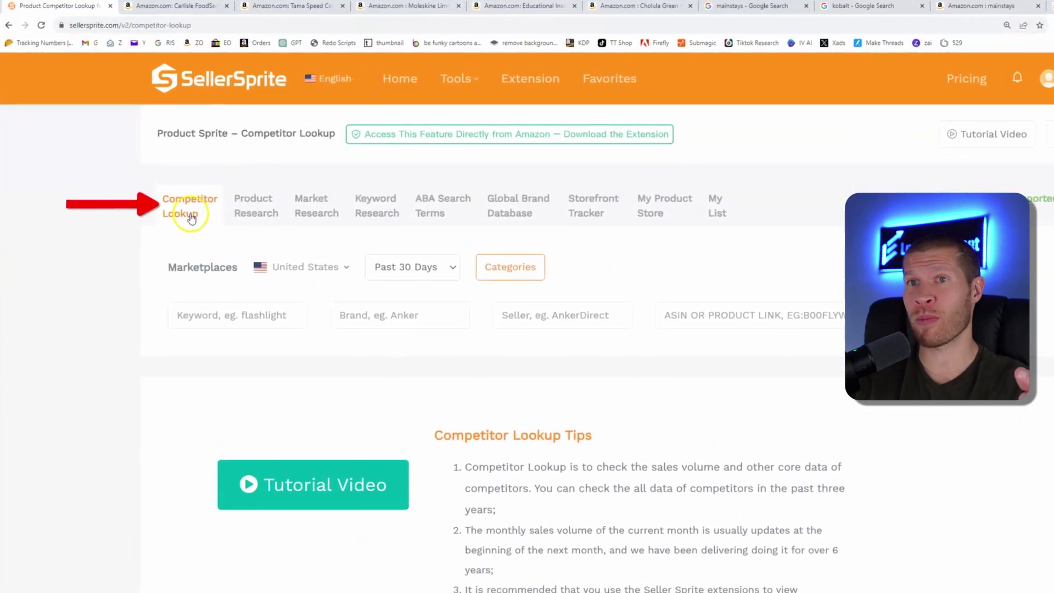
left_click(259, 320)
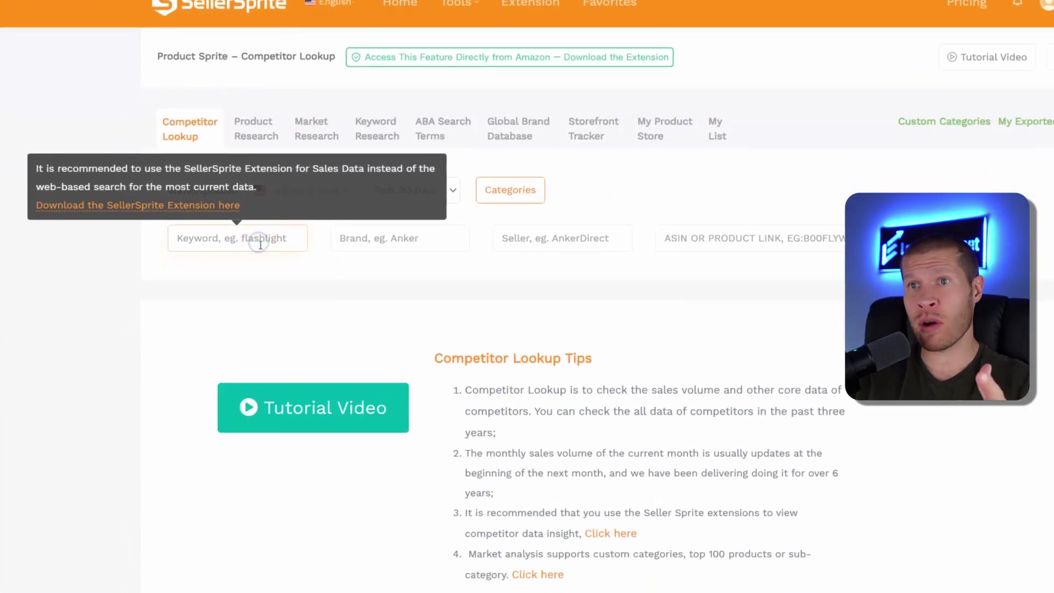
left_click(384, 242)
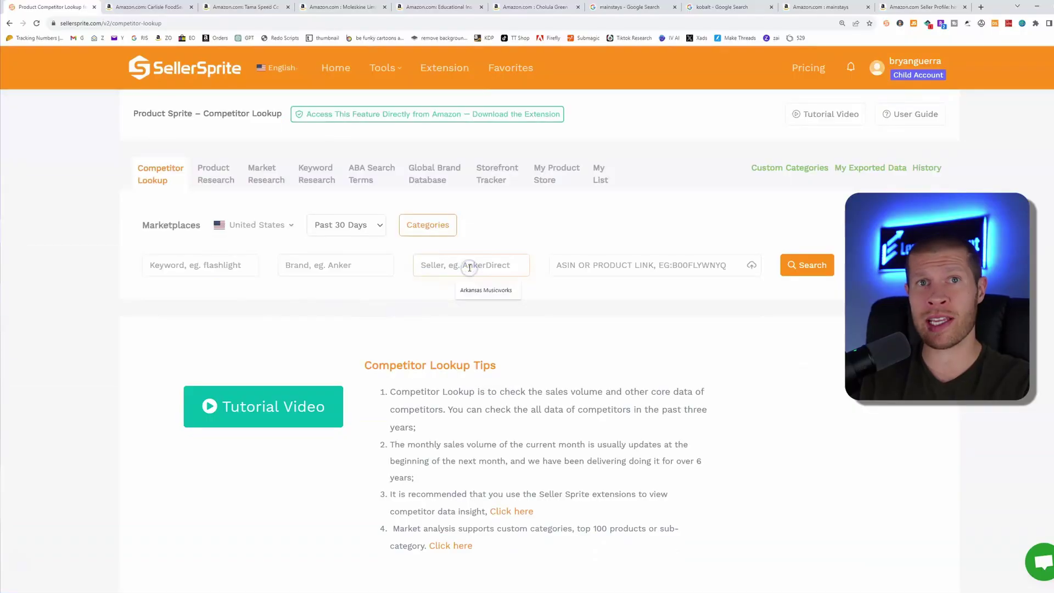
type("hefeiminsenchangdianzis")
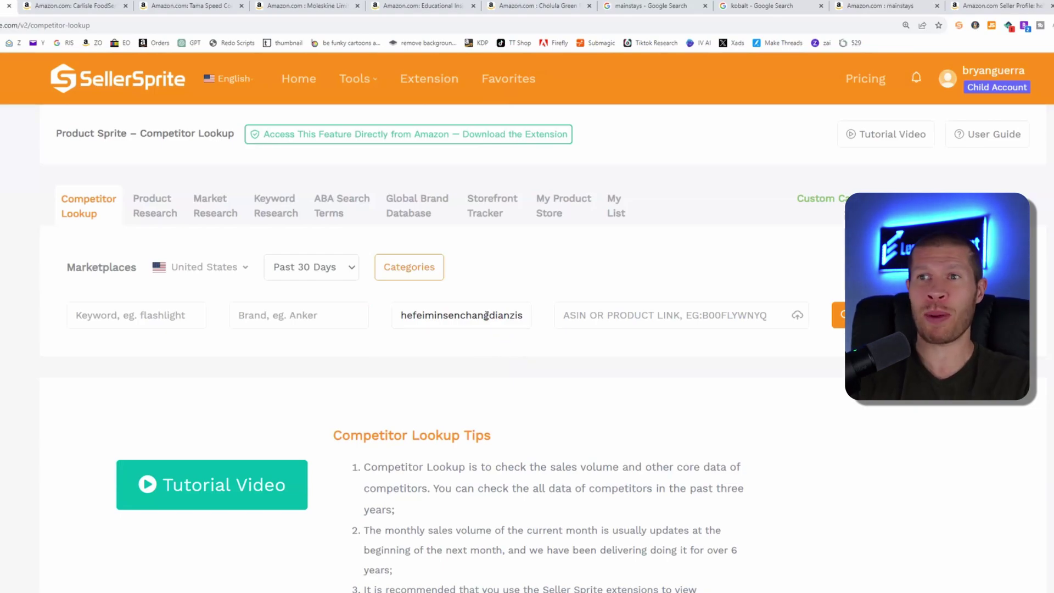
left_click(864, 314)
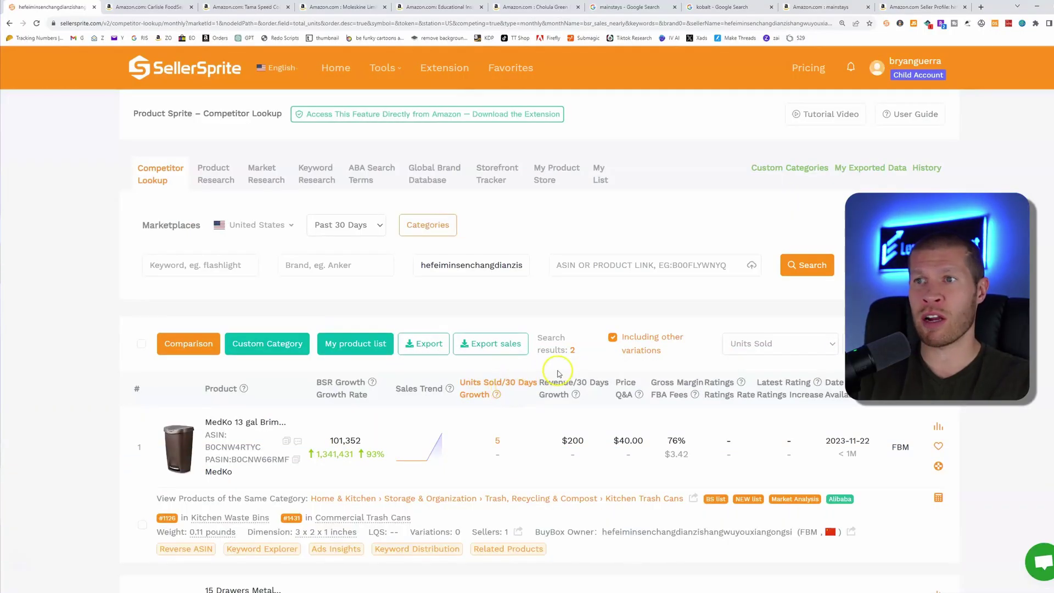
Open the 15-drawer cart's image in a new tab, close it, and return to Amazon's mainstays results
scroll(546, 374, "down", 3)
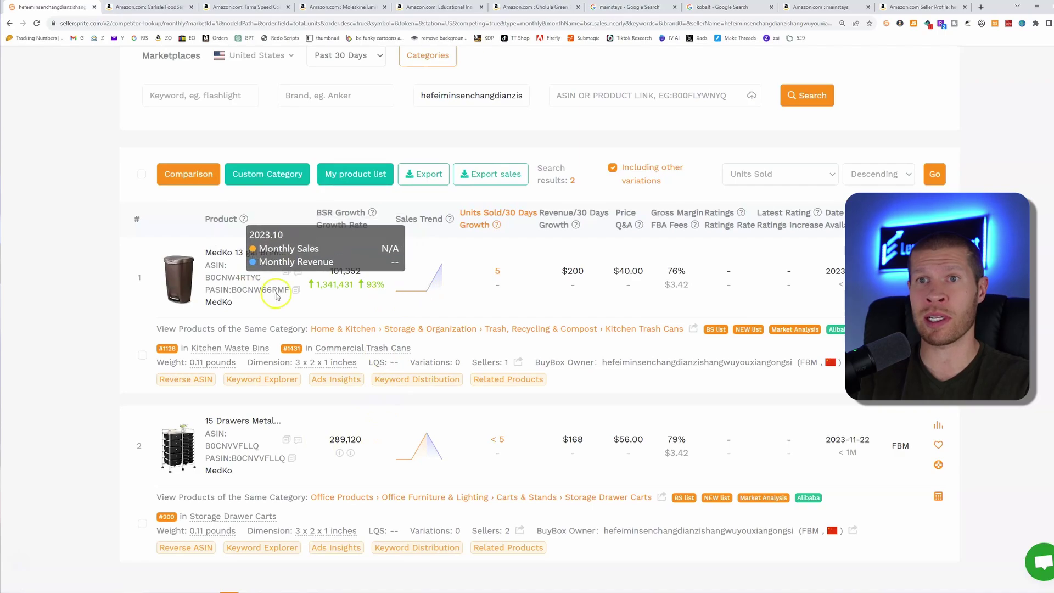
mouse_move(181, 455)
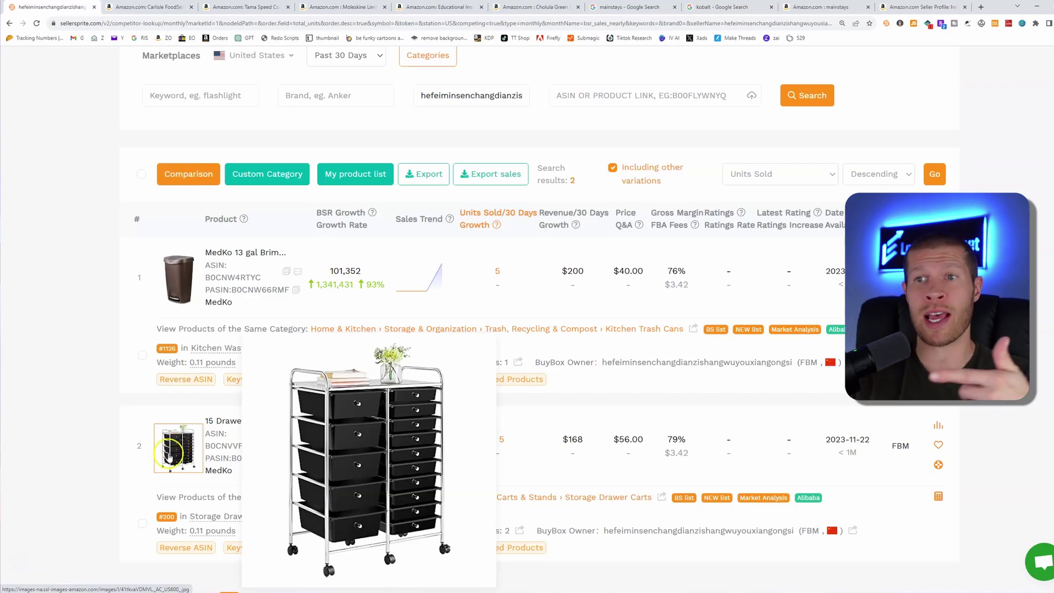
right_click(169, 459)
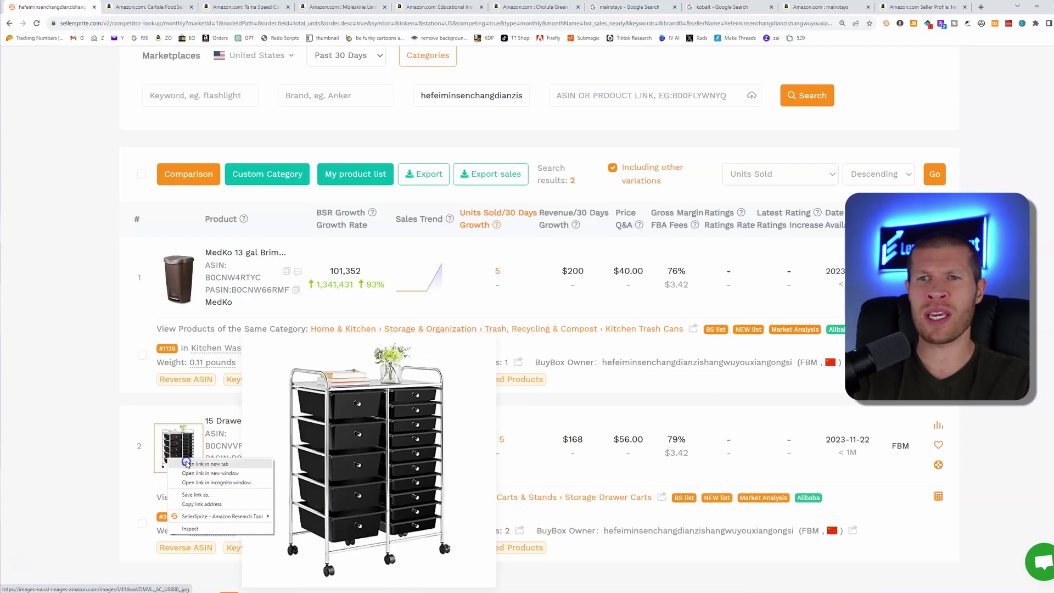
left_click(187, 464)
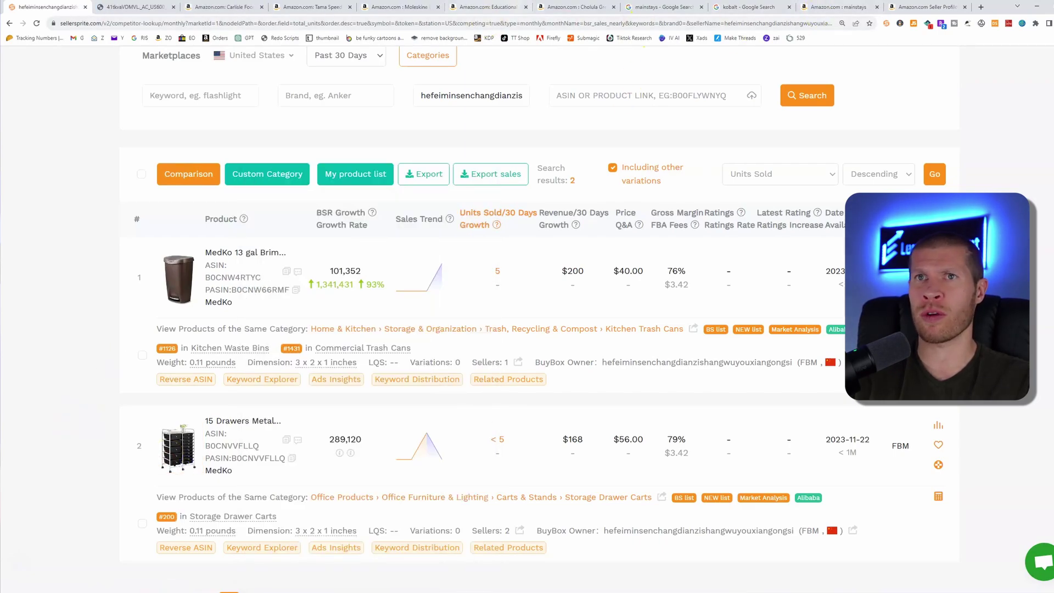
left_click(173, 7)
left_click(770, 12)
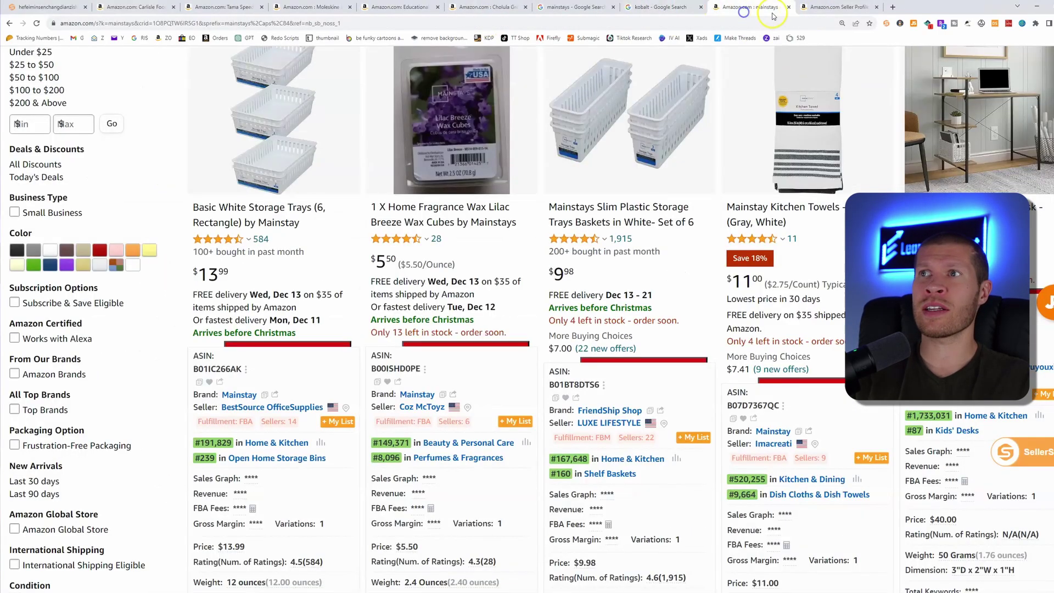
Close the old seller tab, open the Mainstays Motion Sensor Trash Can 13.2 Gallon page, and close a leftover Google tab
left_click(875, 6)
scroll(658, 329, "down", 10)
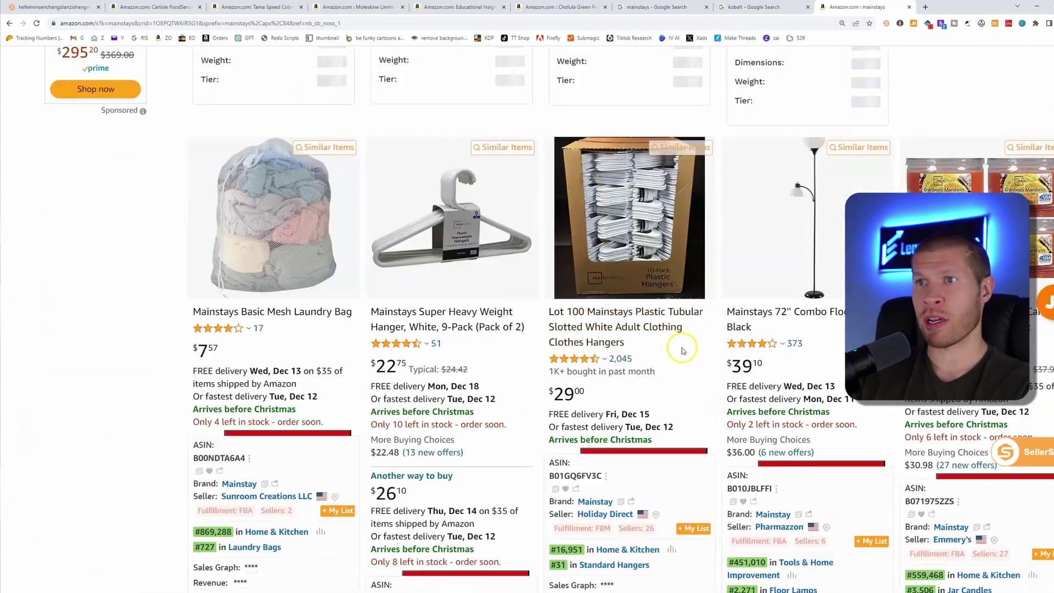
scroll(638, 294, "down", 15)
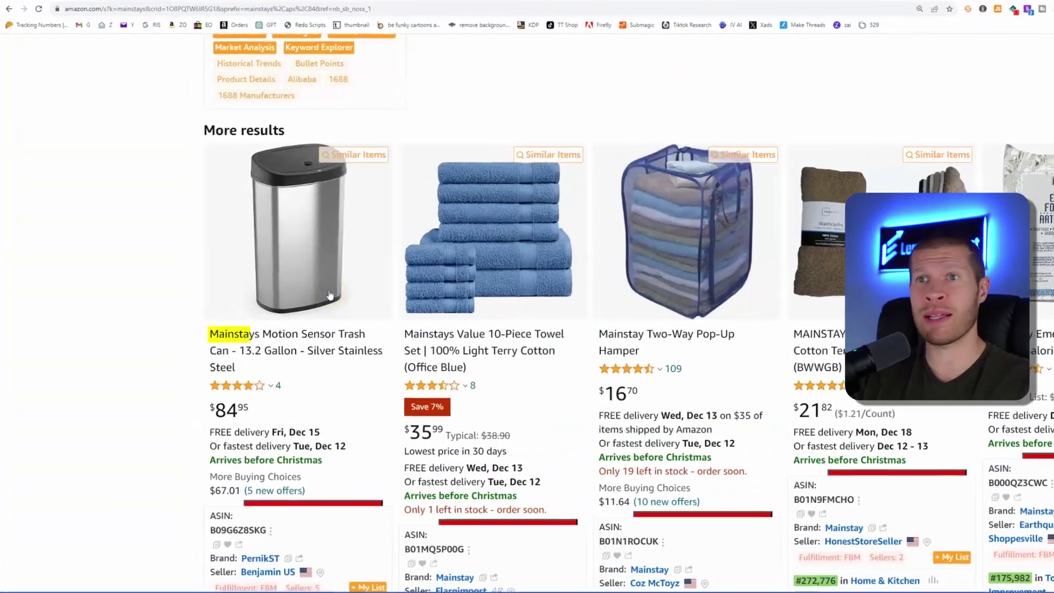
left_click(359, 302)
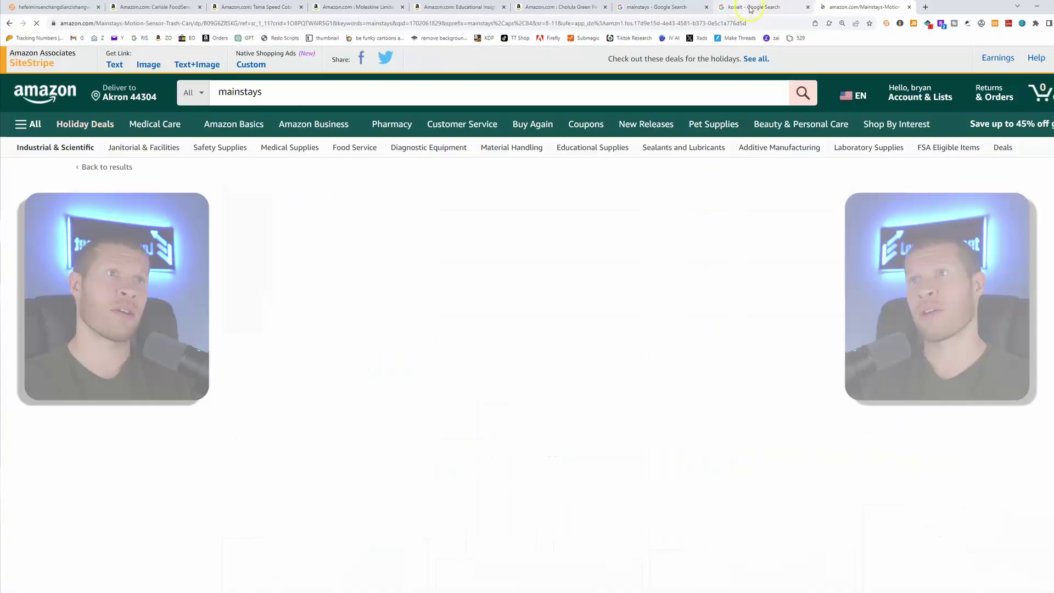
left_click(707, 10)
Close the last Google tab, open the trash can seller's profile in a new tab, and show the other offers
left_click(708, 10)
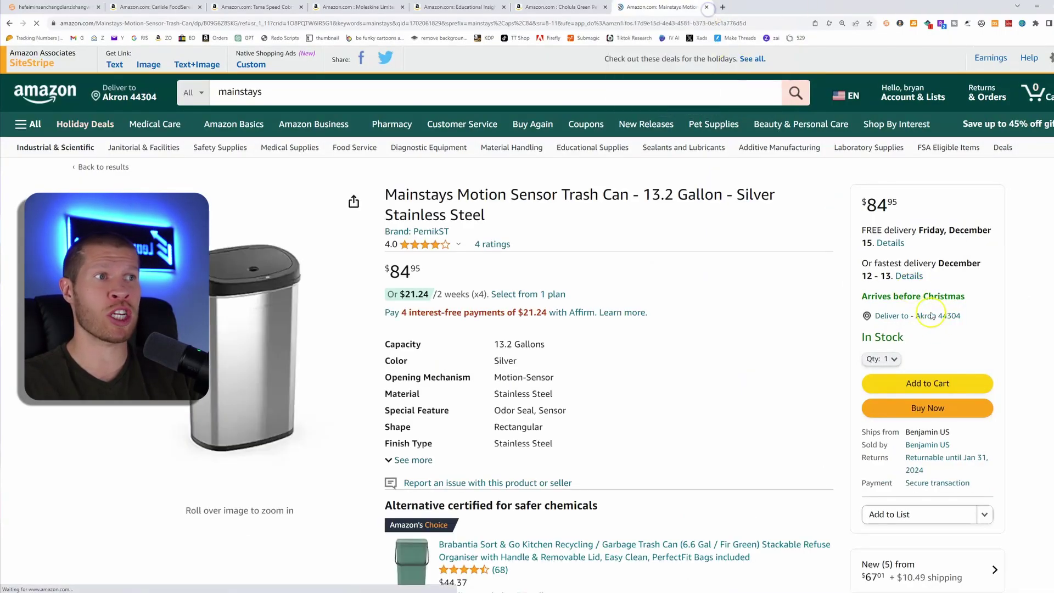
scroll(999, 419, "down", 2)
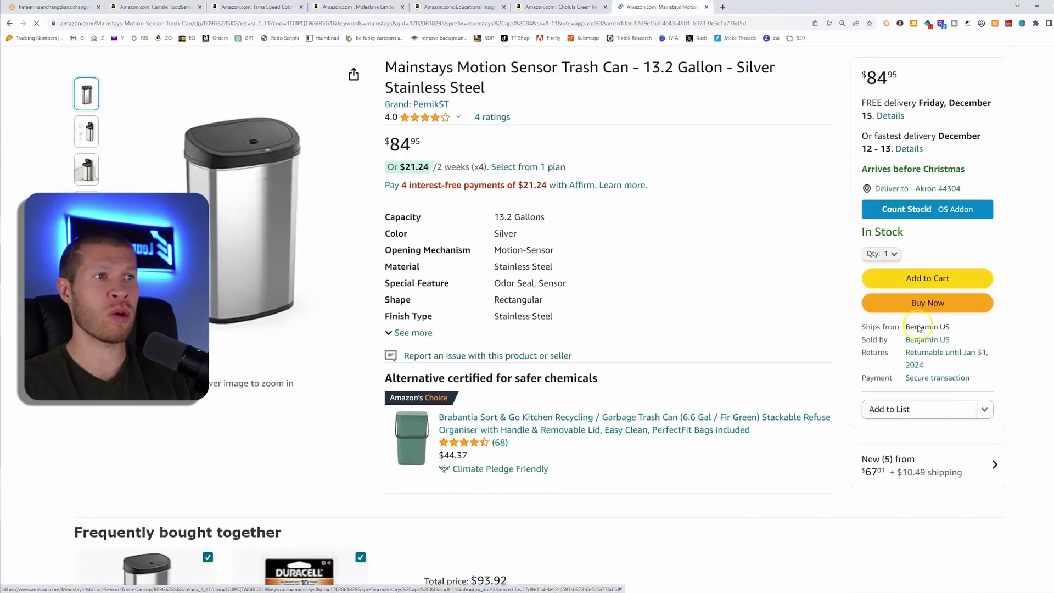
right_click(914, 343)
left_click(940, 350)
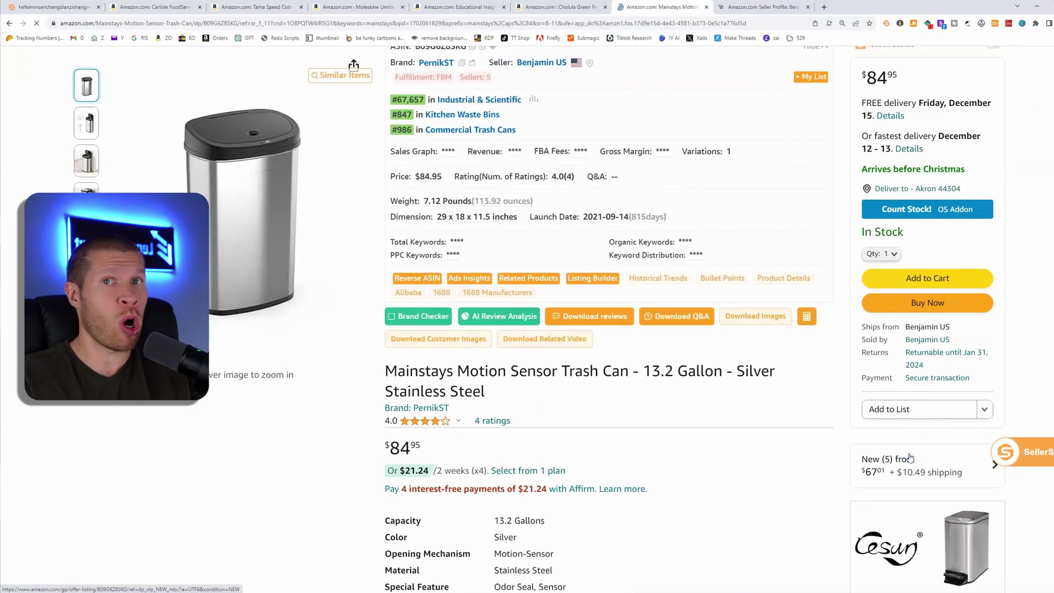
left_click(803, 284)
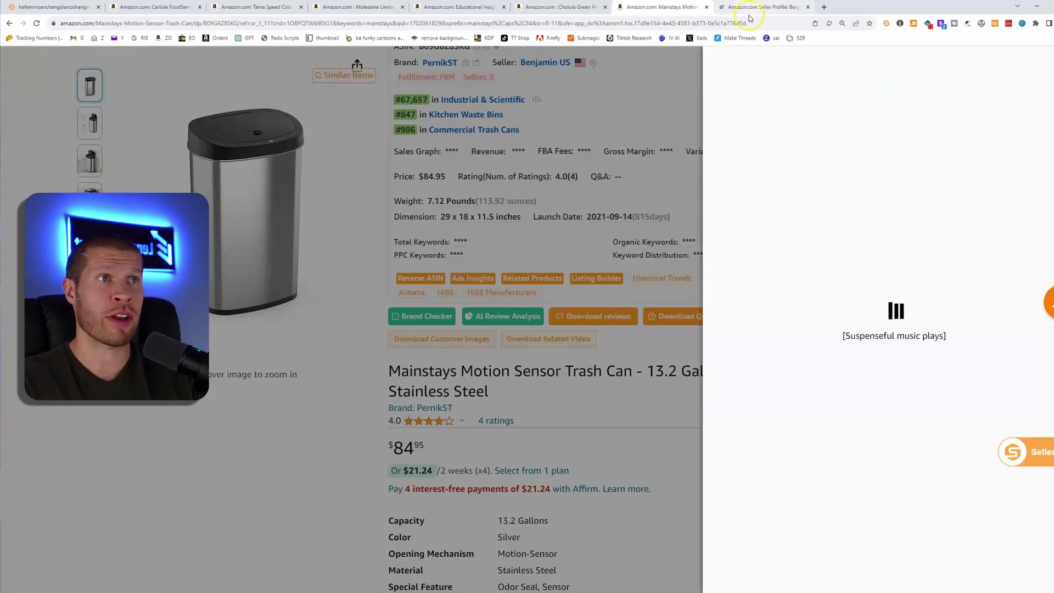
Browse the trash can seller's storefront, then select their name and return to SellerSprite
left_click(747, 10)
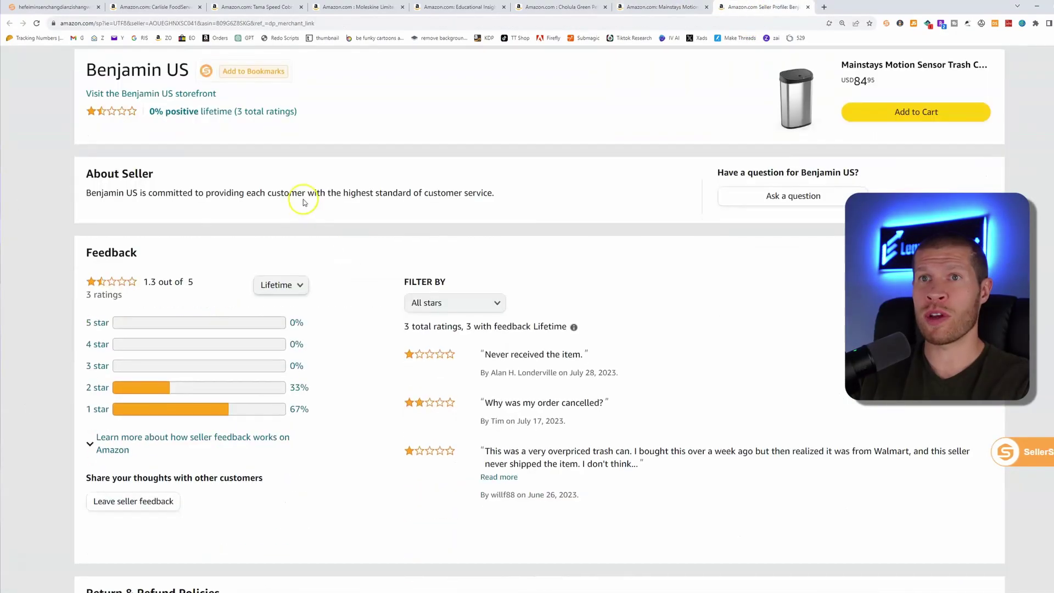
left_click(195, 93)
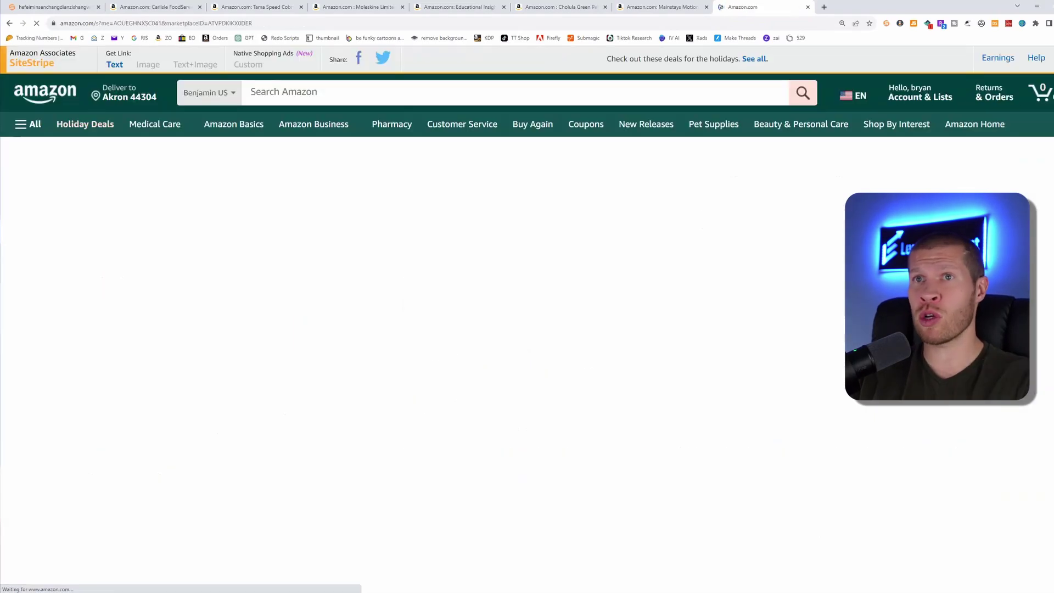
scroll(739, 235, "down", 15)
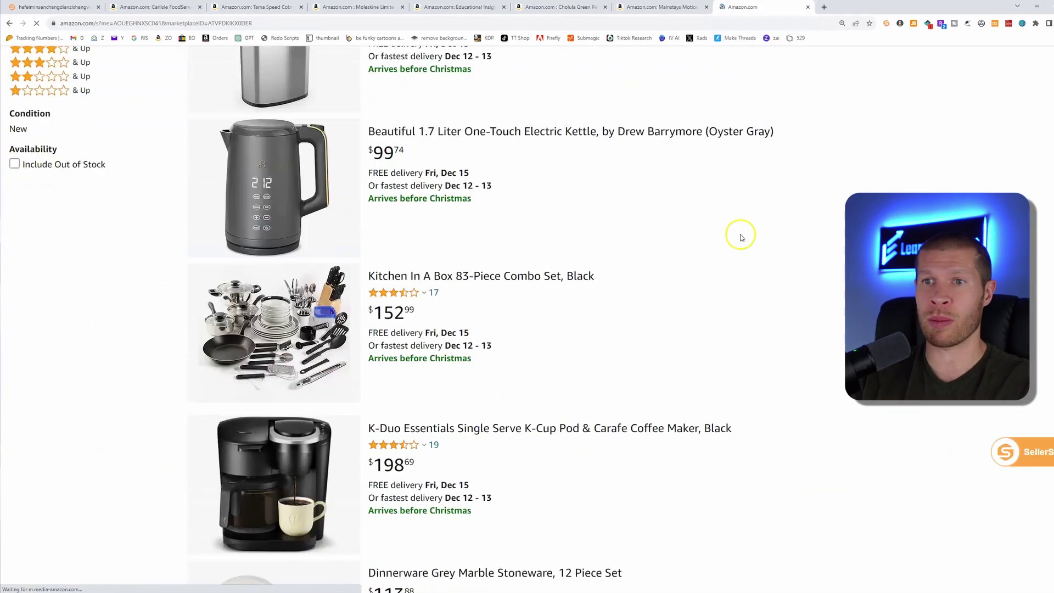
scroll(684, 234, "up", 15)
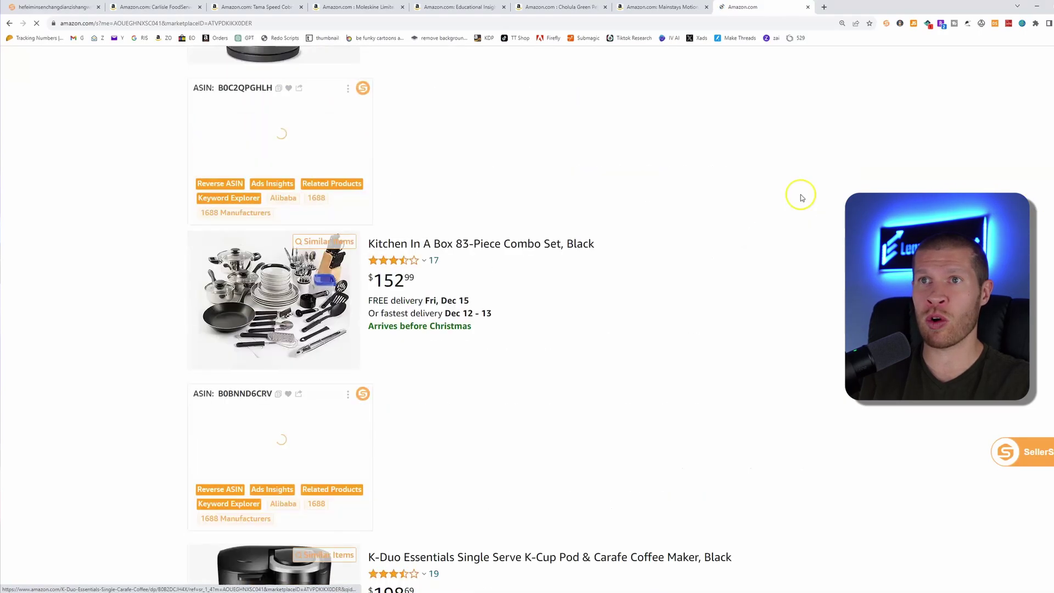
key("alt+Left")
triple_click(181, 74)
key("ctrl+c")
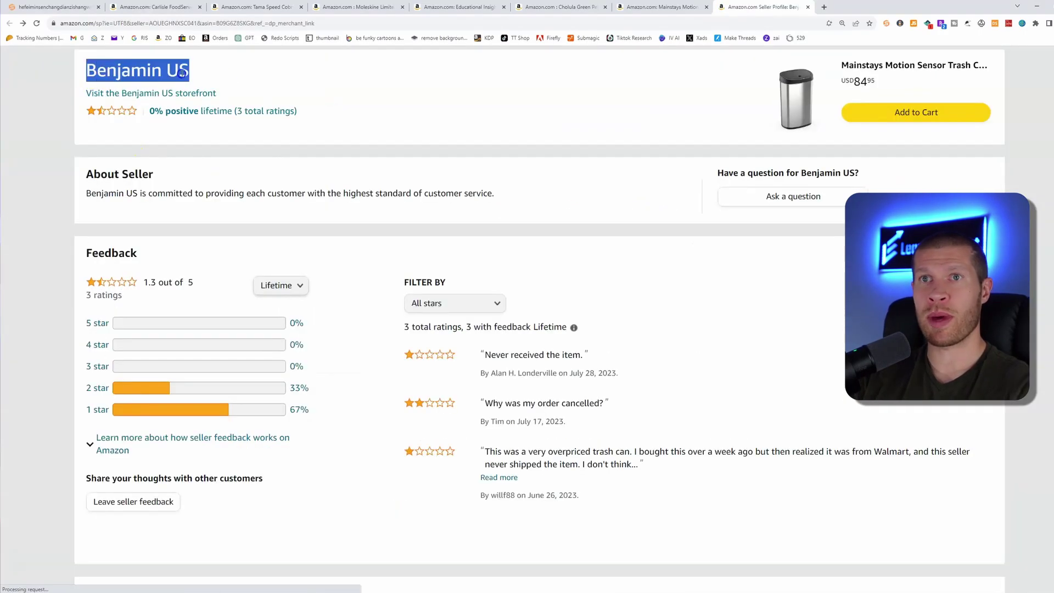
key("ctrl+1")
Replace the Seller field with the trash can seller's name and run the lookup
scroll(343, 190, "up", 3)
key("ctrl+a")
key("ctrl+v")
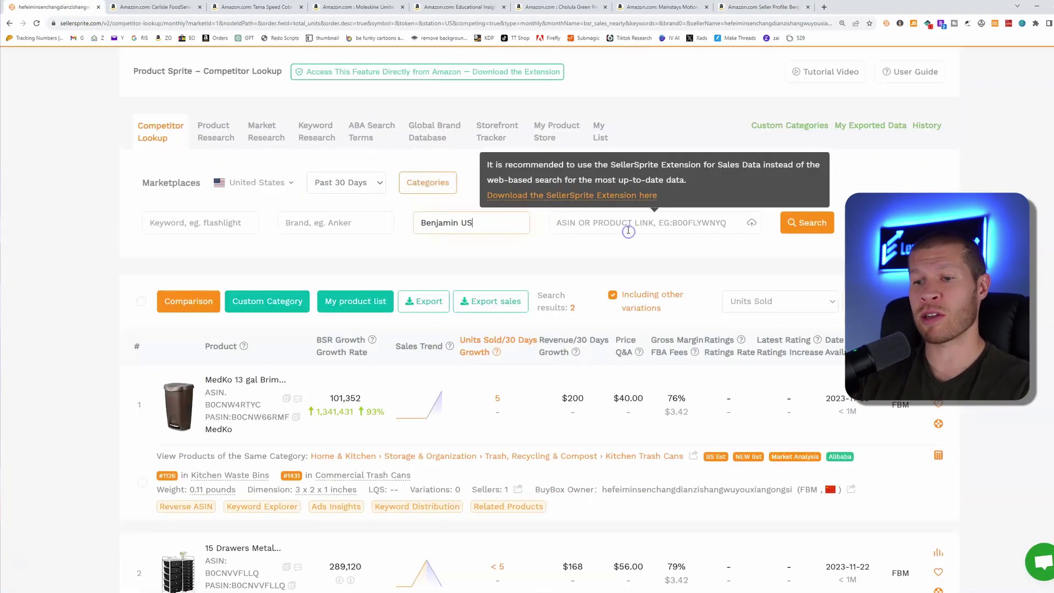
key("Return")
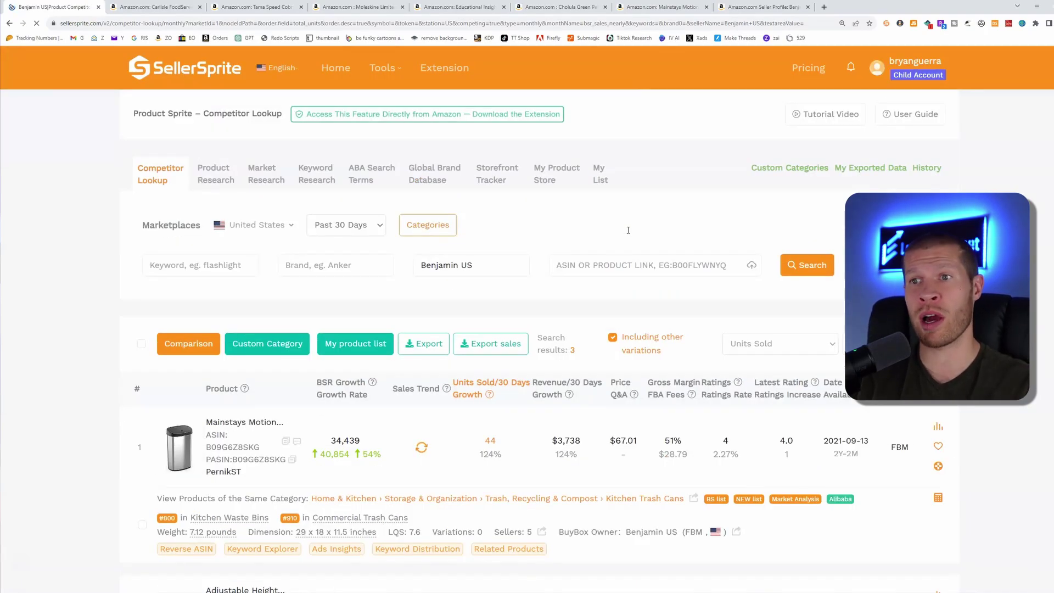
Scroll the three results, then enlarge and close the Mainstays trash can's image
scroll(516, 342, "down", 2)
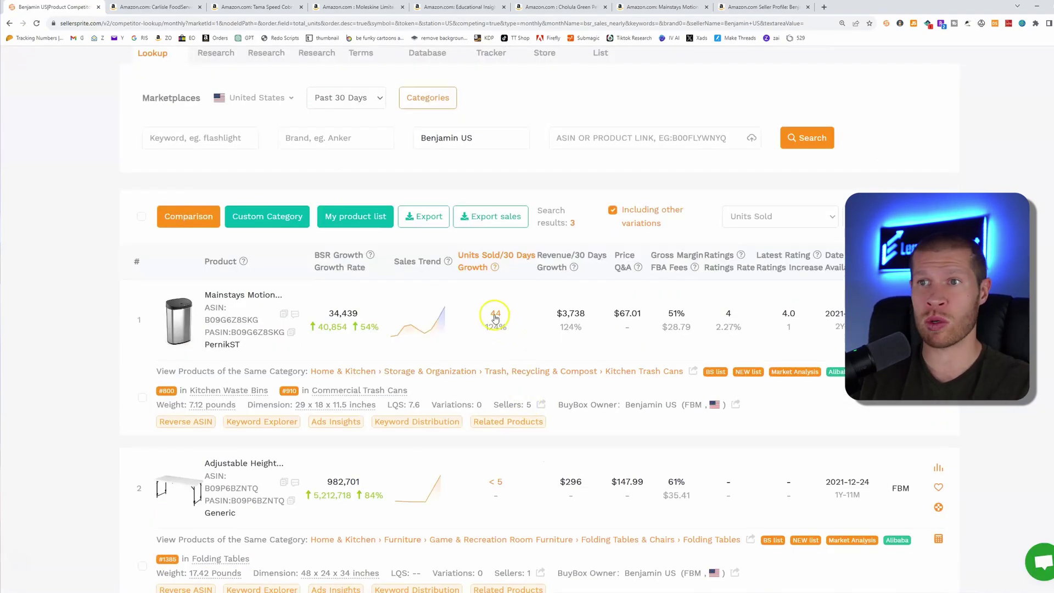
scroll(488, 345, "down", 6)
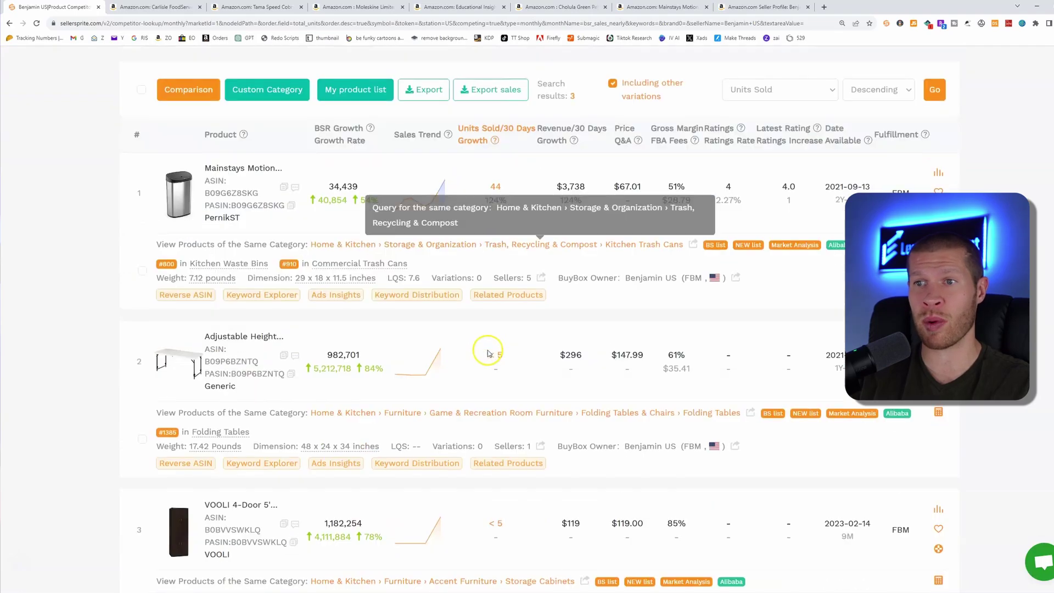
scroll(521, 346, "up", 2)
scroll(510, 340, "up", 3)
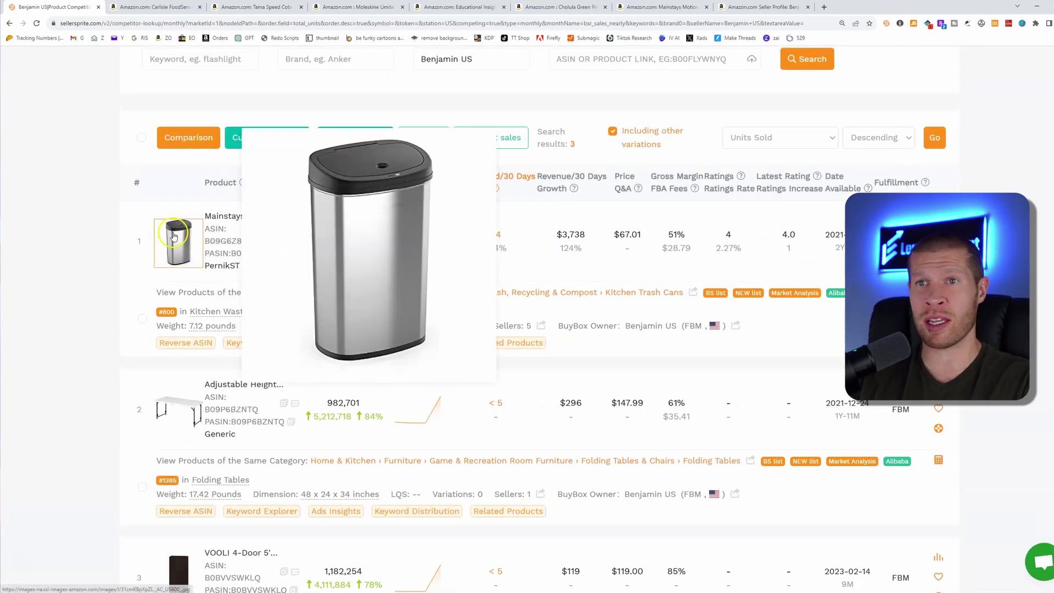
left_click(175, 236)
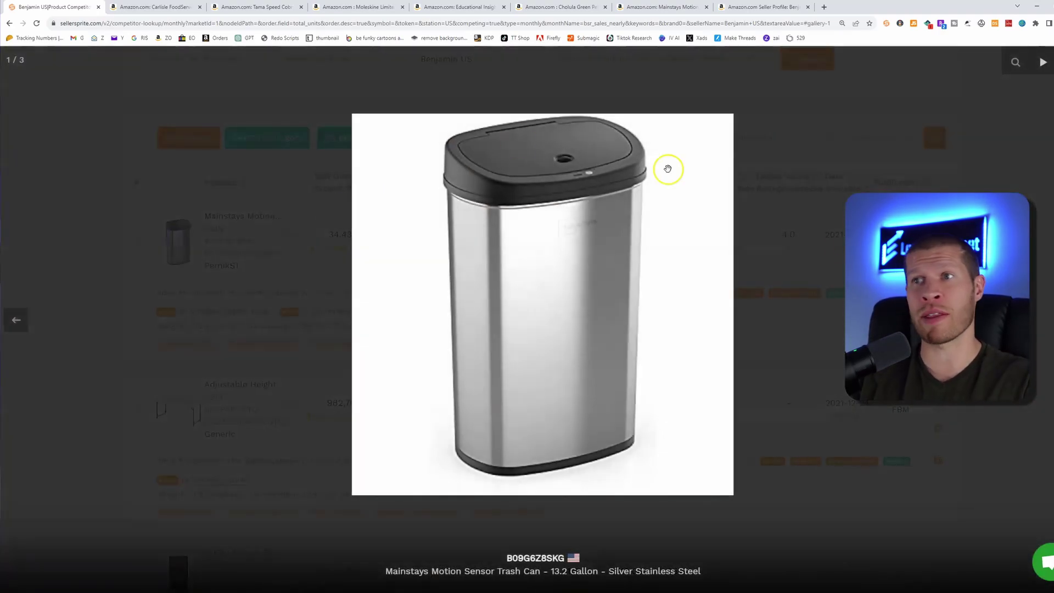
left_click(736, 112)
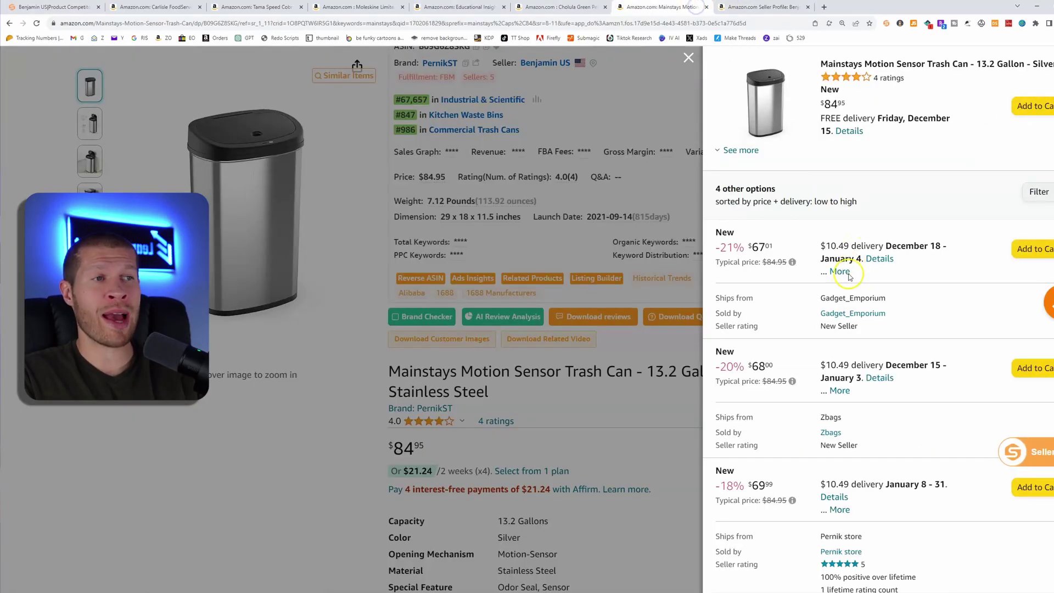
Look up Gadget_Emporium in Competitor Lookup (no data found), then move to the Cholula hot sauce tab
scroll(852, 258, "down", 1)
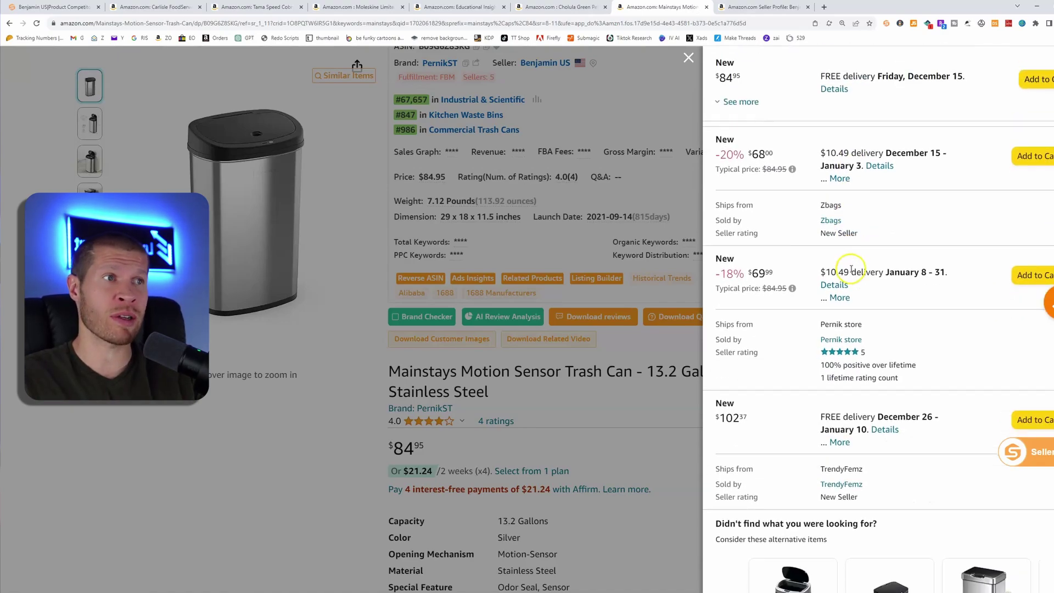
left_click(836, 120)
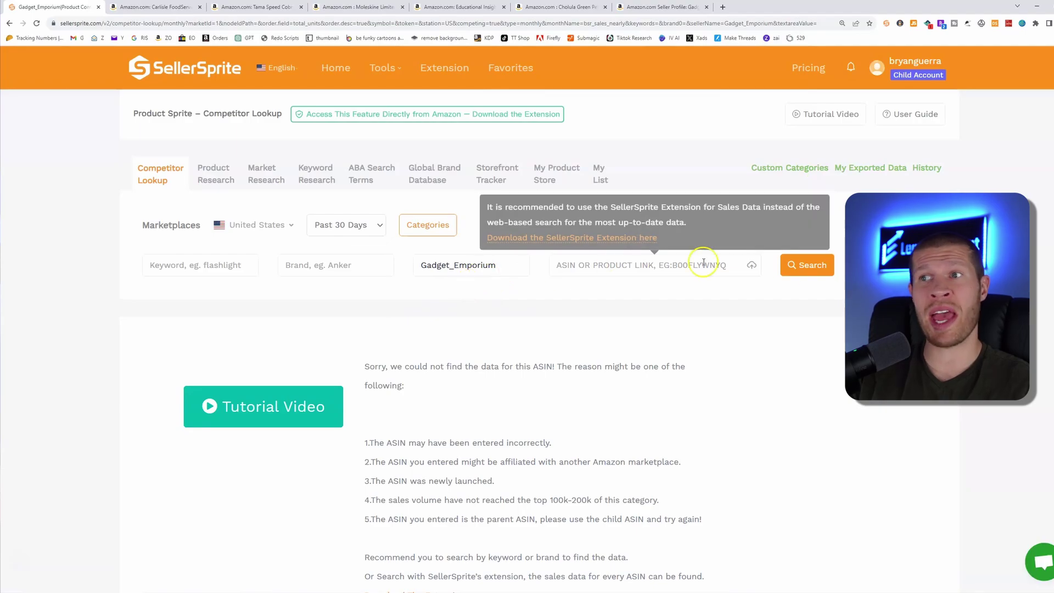
scroll(670, 306, "down", 1)
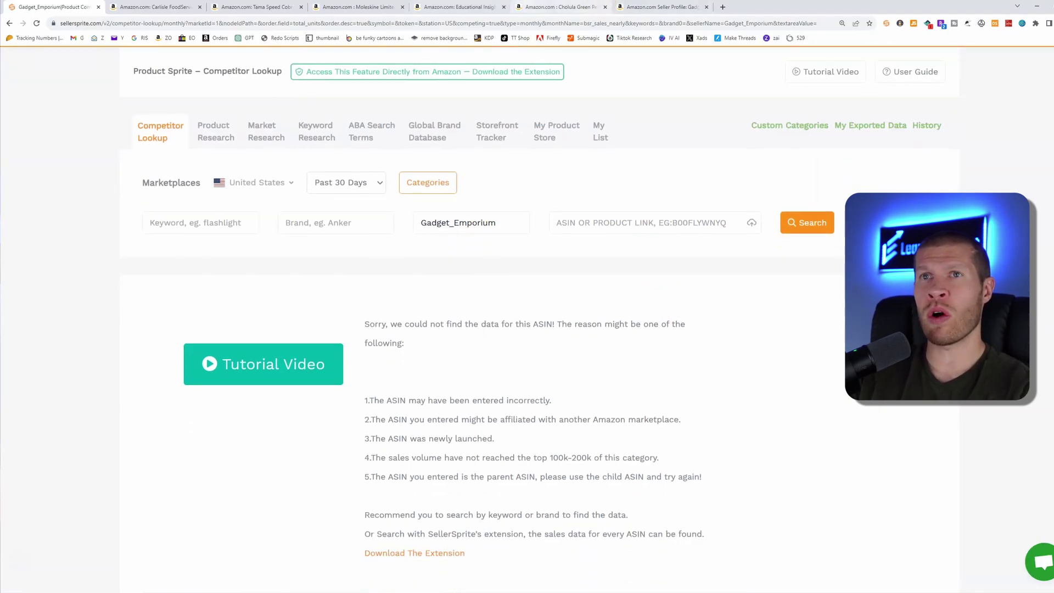
key("ctrl+Tab")
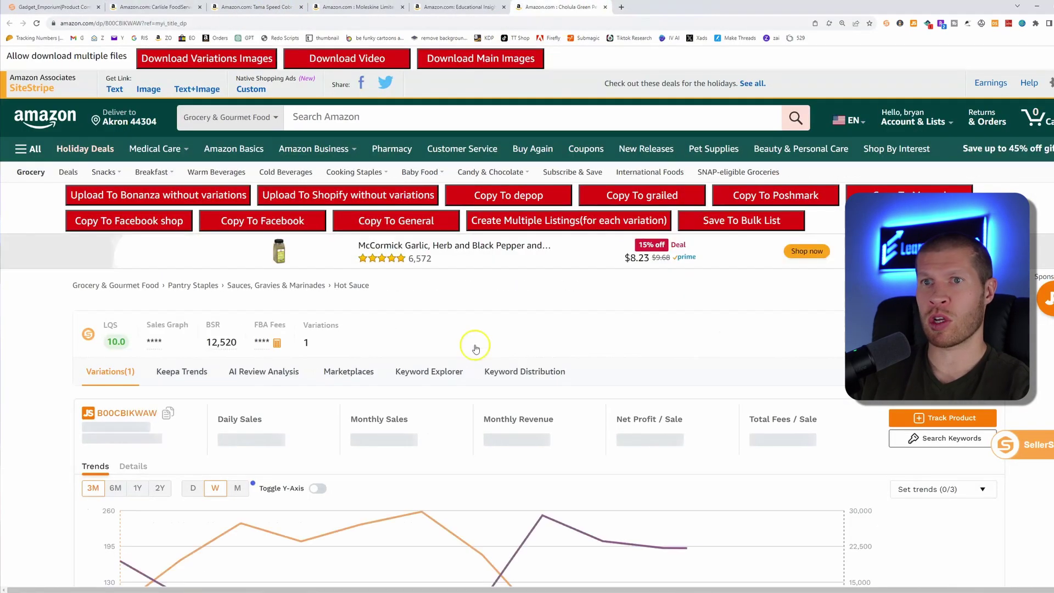
Scroll down the Tama Speed Cobra 910 pedal page to its $579.99 price and seller details
scroll(552, 337, "down", 10)
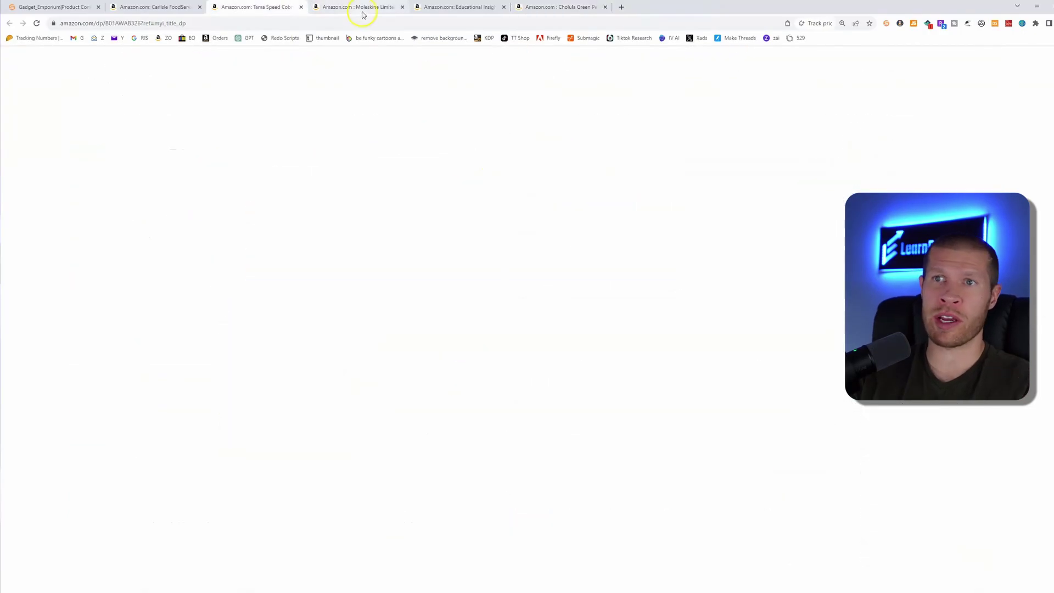
scroll(714, 439, "down", 2)
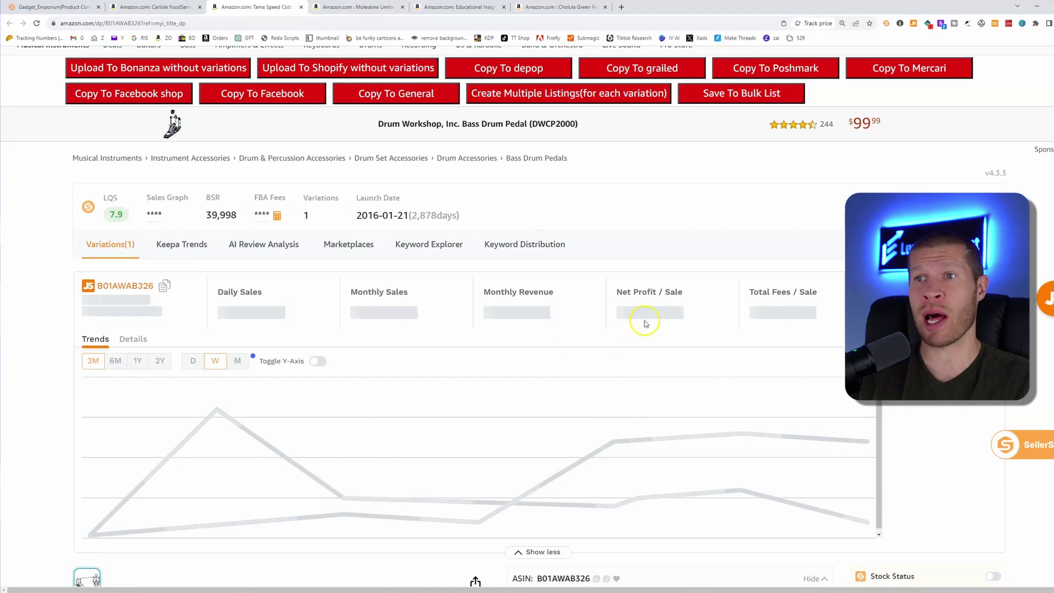
scroll(644, 323, "down", 8)
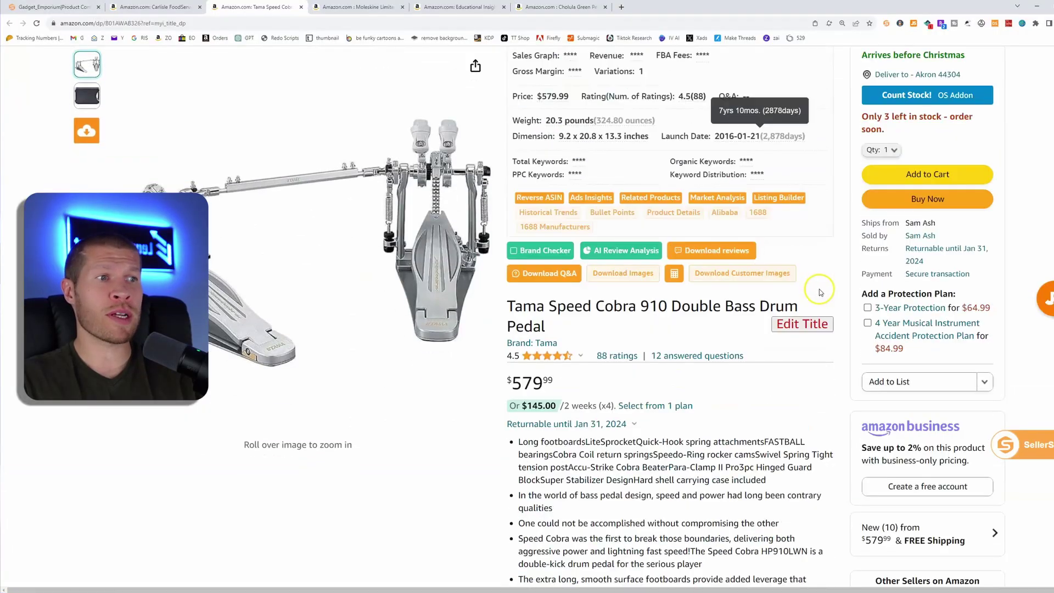
scroll(861, 295, "down", 1)
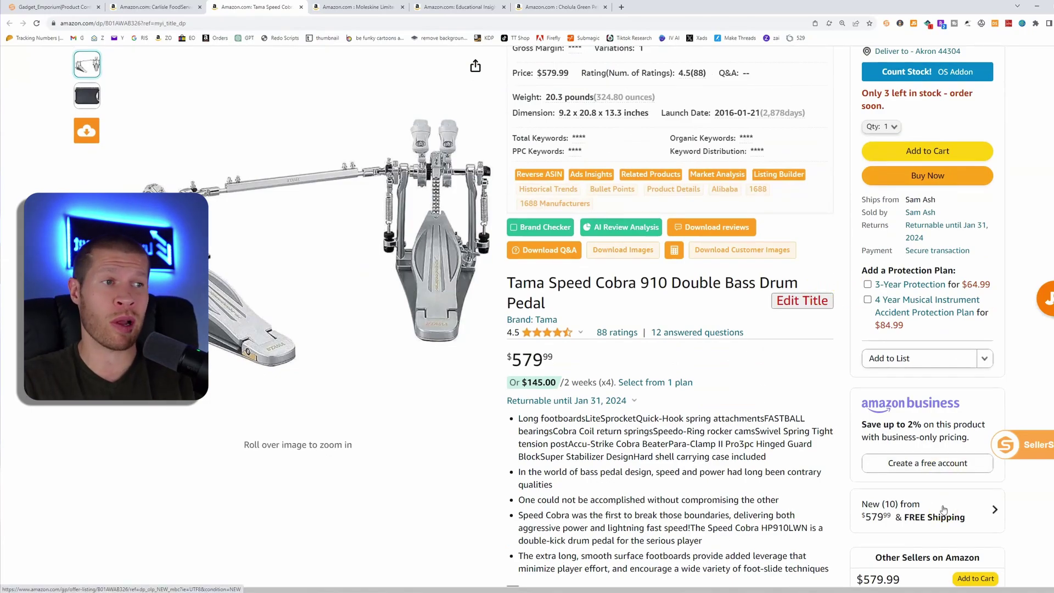
Open the 'New (10) from $579.99' offers panel and scroll through the other sellers
scroll(842, 462, "up", 3)
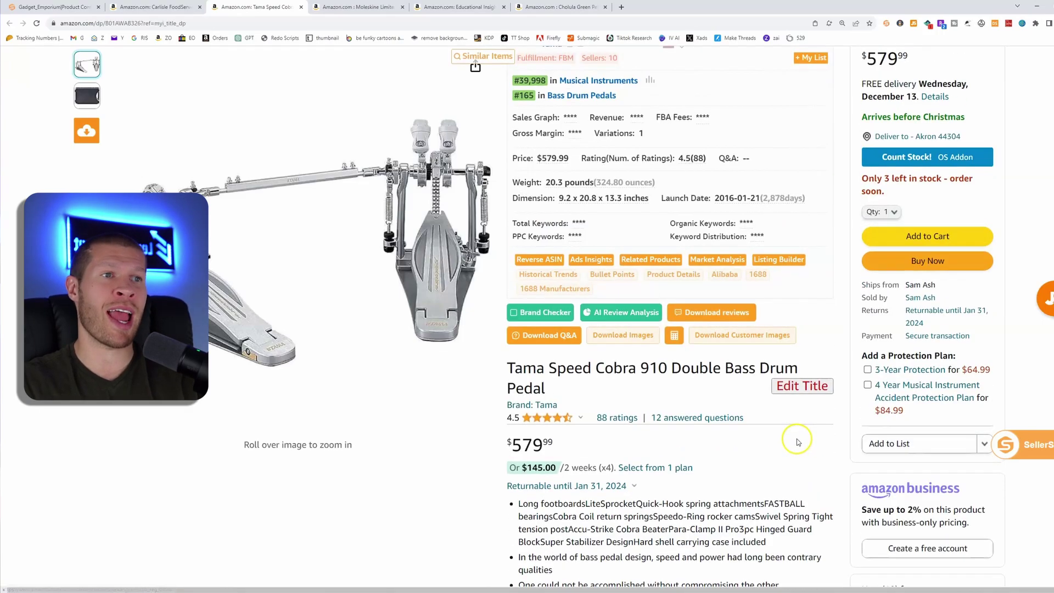
scroll(918, 299, "down", 10)
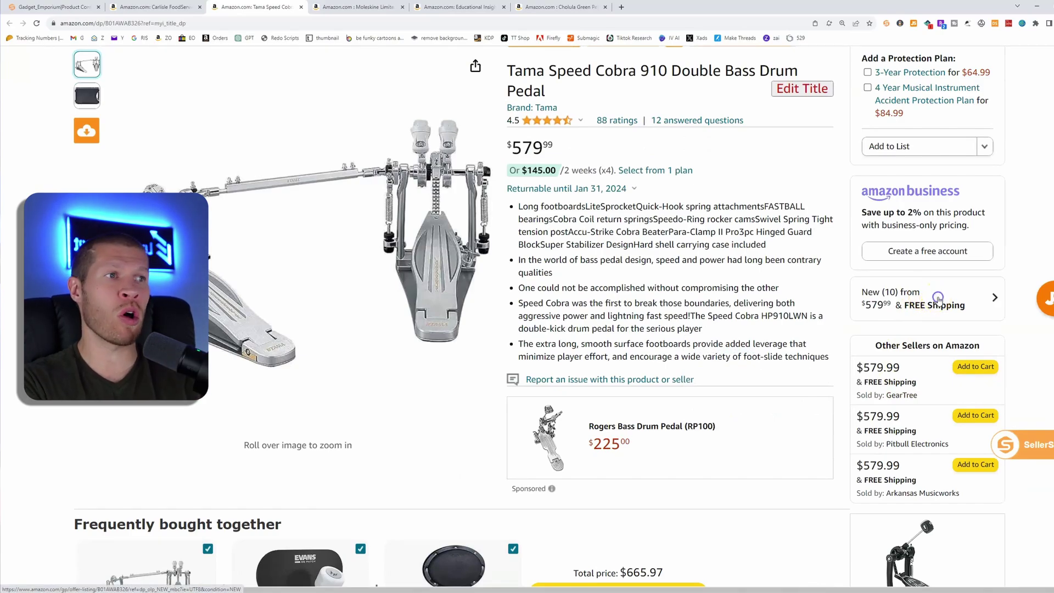
left_click(937, 298)
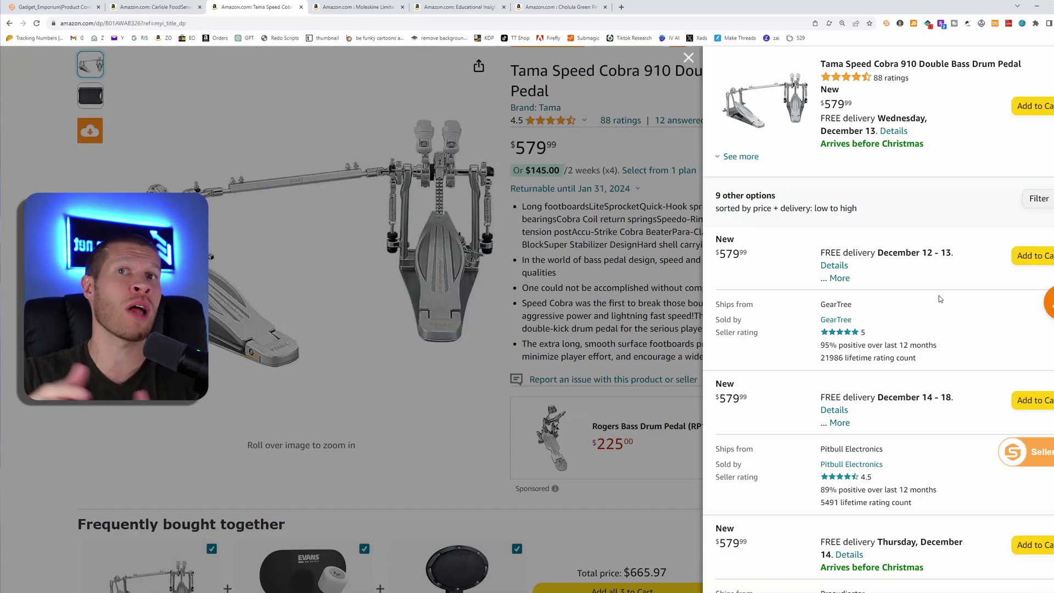
scroll(916, 307, "down", 6)
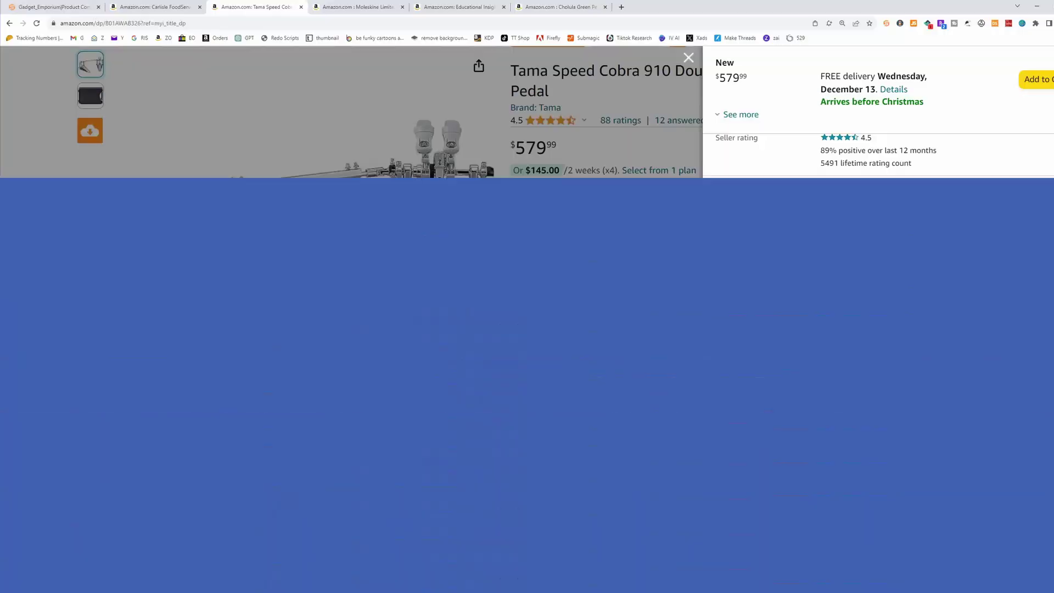
Select and copy the seller name Proaudiostar, then go back to SellerSprite
left_click_drag(878, 254, 826, 275)
key("ctrl+c")
left_click(886, 267)
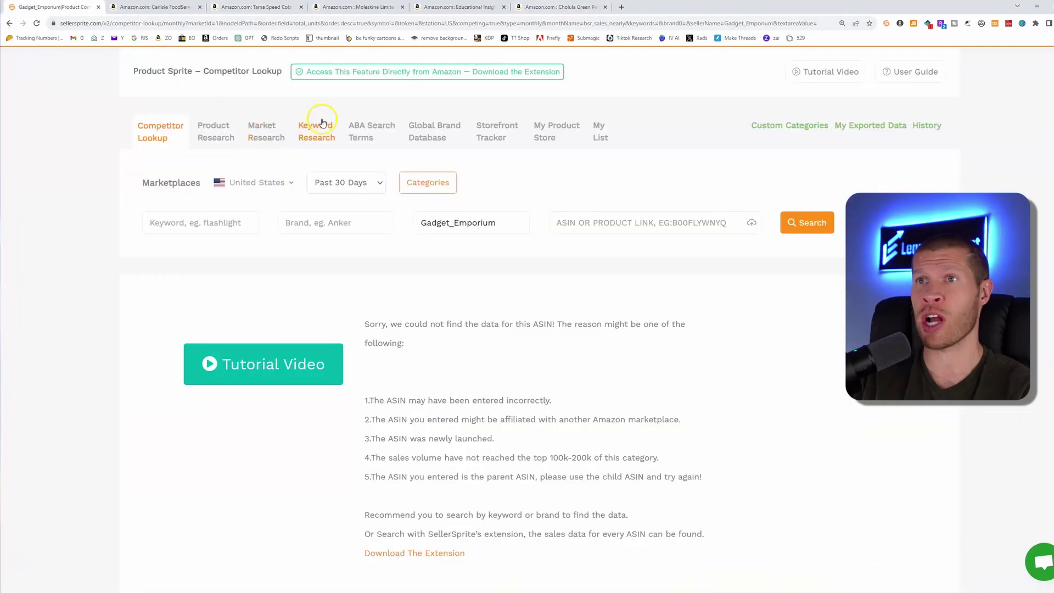
Look up Proaudiostar as the seller and scroll through its 18 results, closing the snare drum preview
key("ctrl+v")
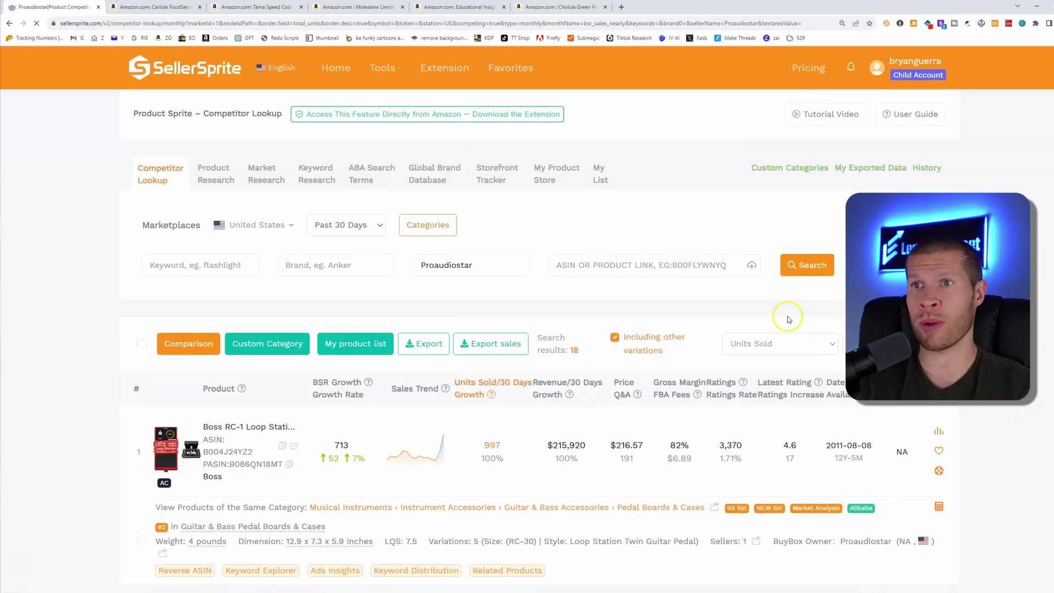
scroll(493, 439, "down", 2)
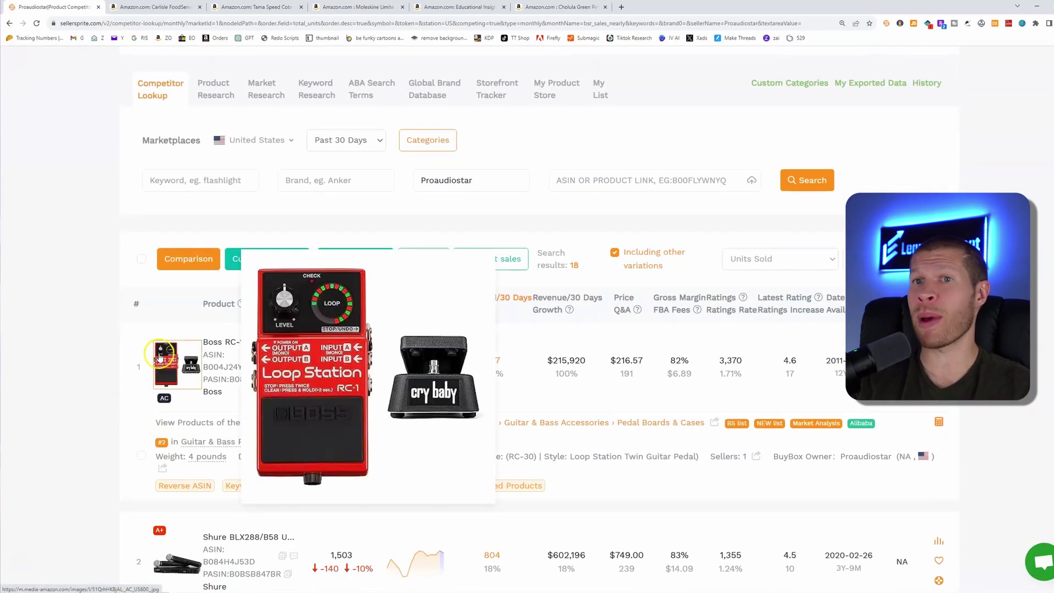
scroll(142, 357, "down", 4)
mouse_move(176, 398)
scroll(177, 397, "down", 18)
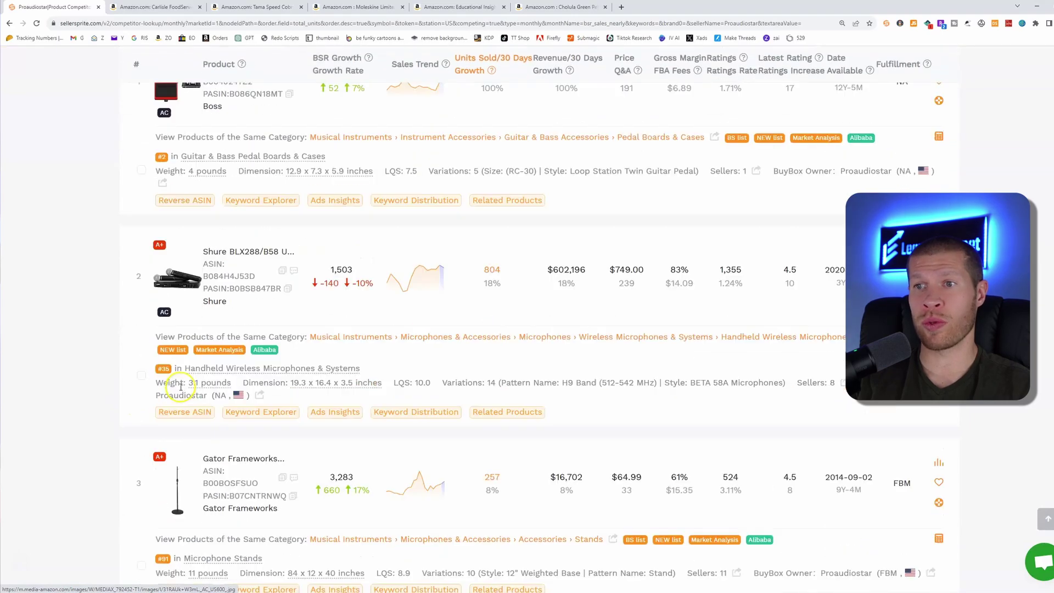
scroll(179, 374, "down", 20)
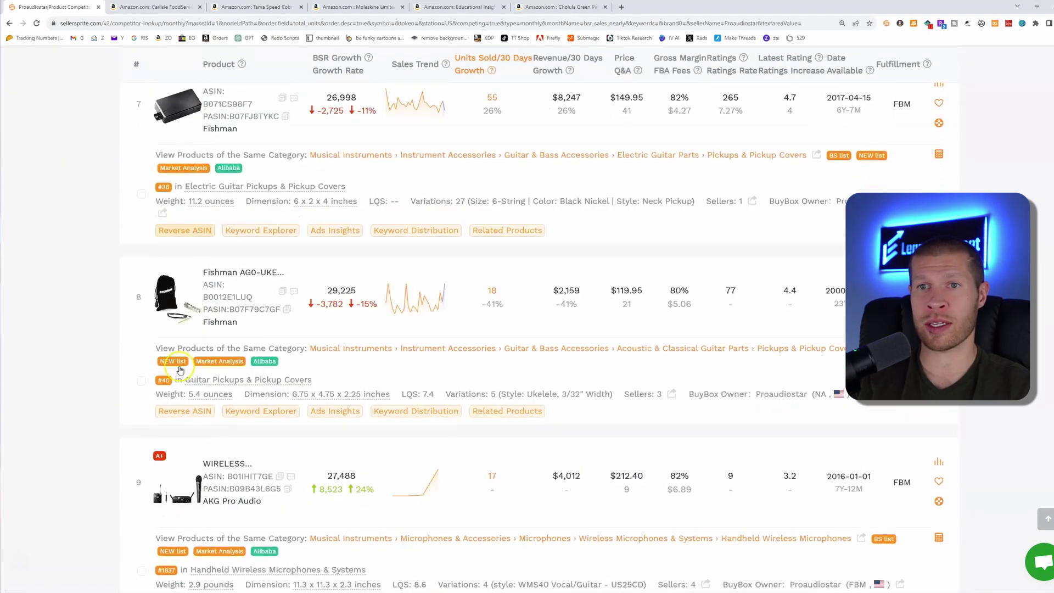
scroll(188, 368, "down", 7)
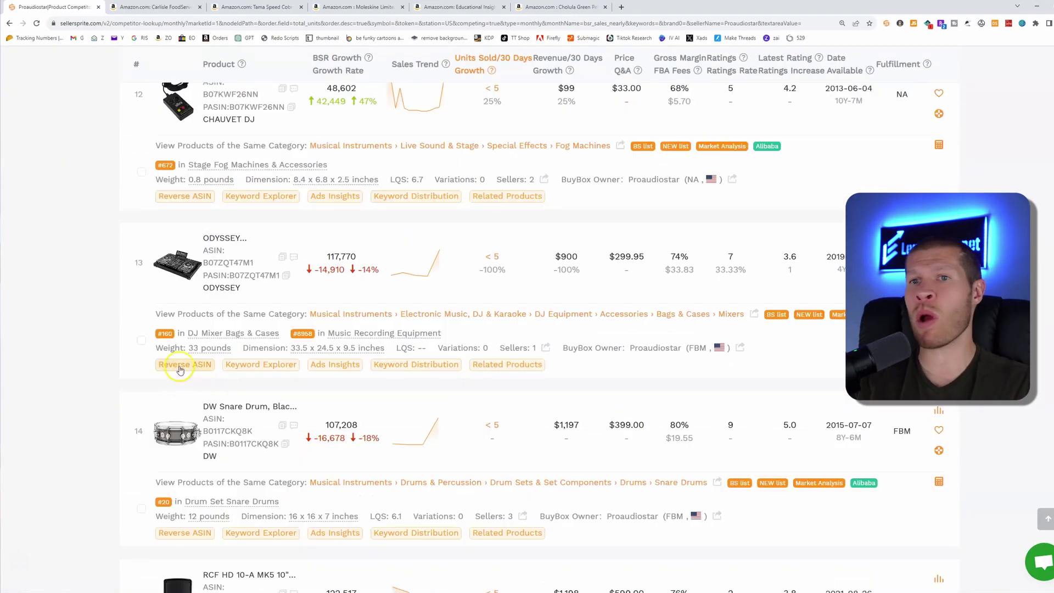
mouse_move(166, 288)
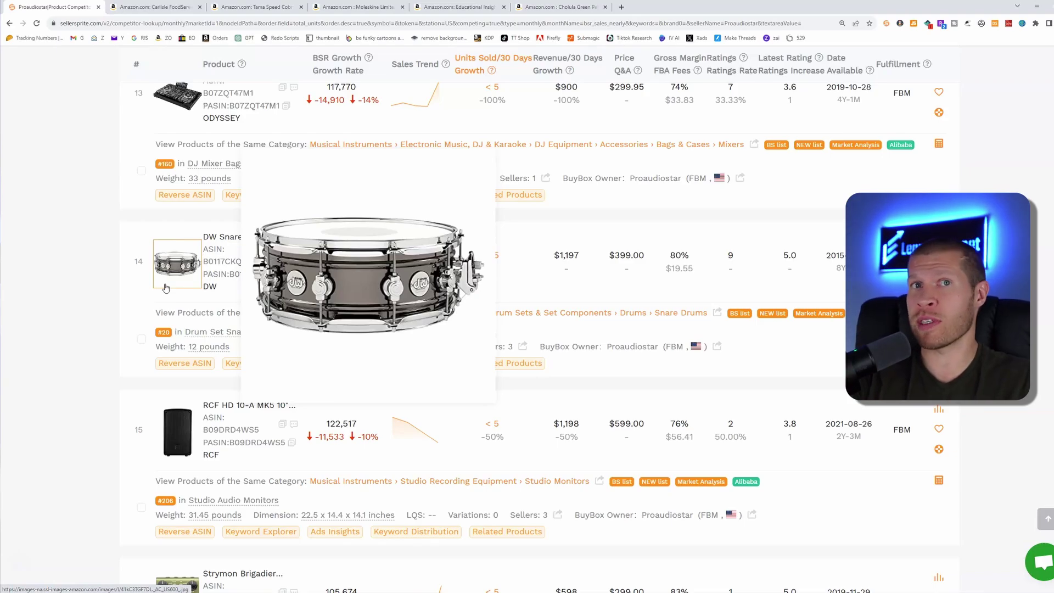
scroll(404, 301, "up", 12)
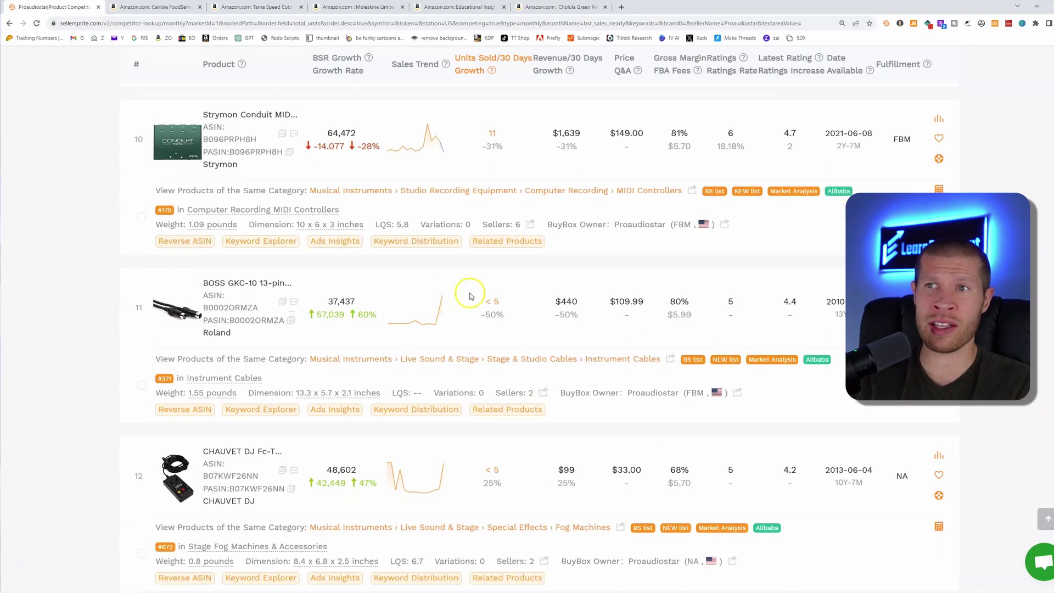
left_click(483, 279)
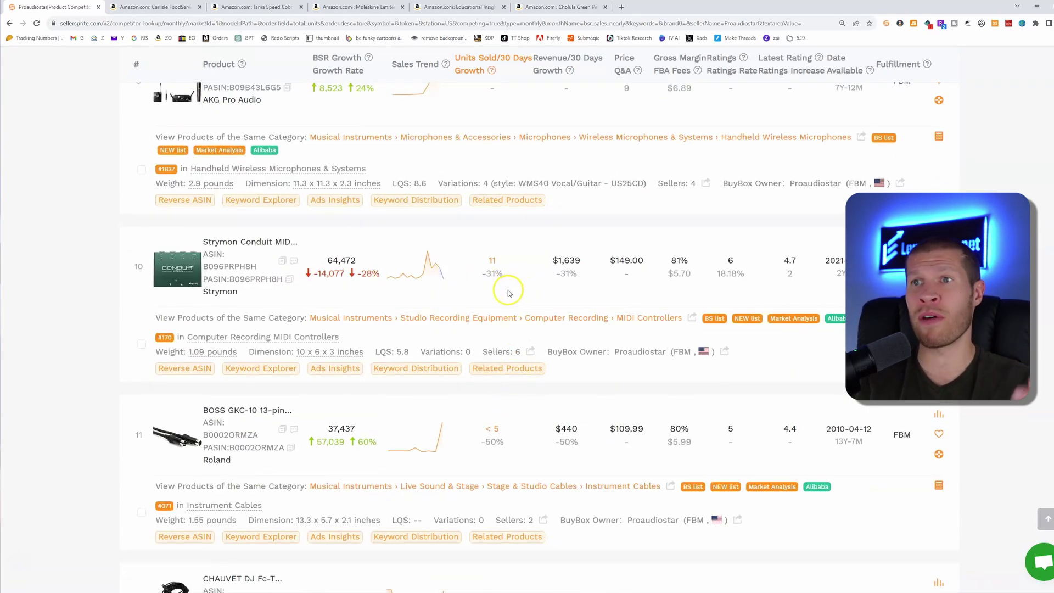
Return to the top result and preview the Boss RC-1 Loop Station product images
scroll(505, 296, "up", 4)
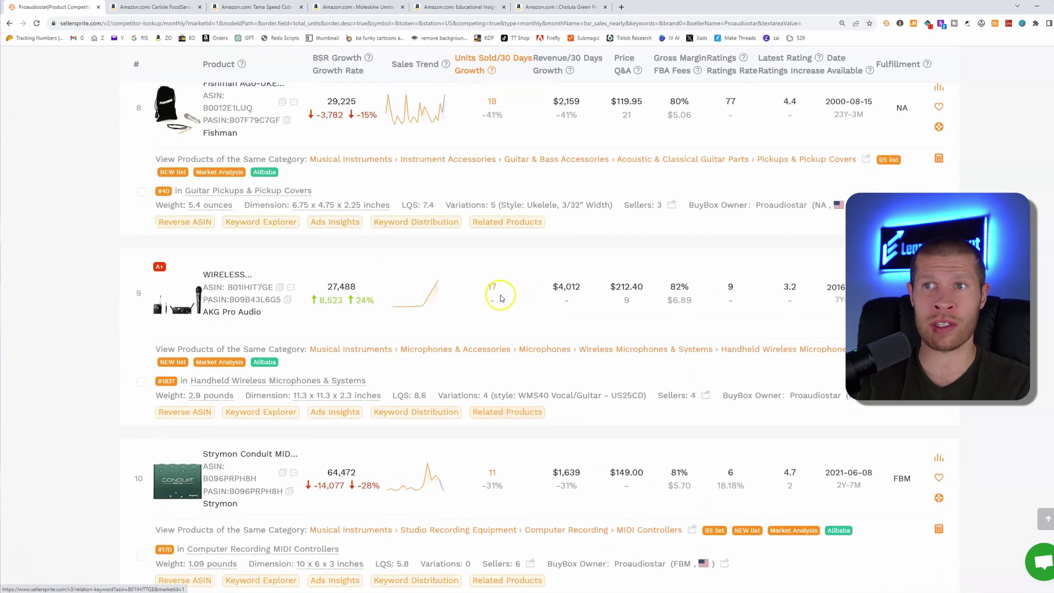
scroll(500, 298, "up", 12)
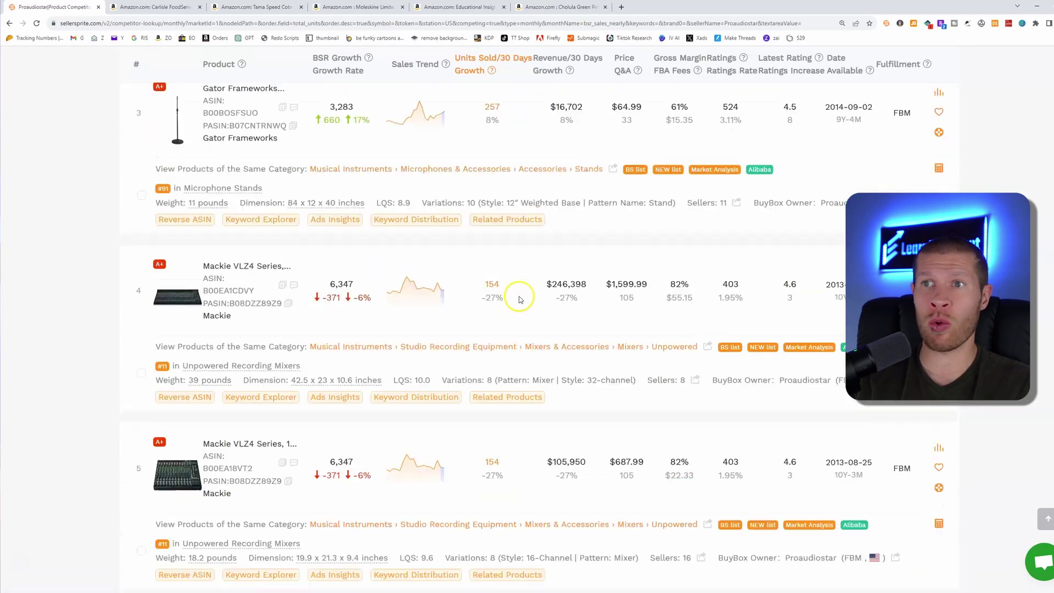
scroll(519, 308, "up", 4)
scroll(515, 329, "up", 5)
scroll(512, 334, "up", 4)
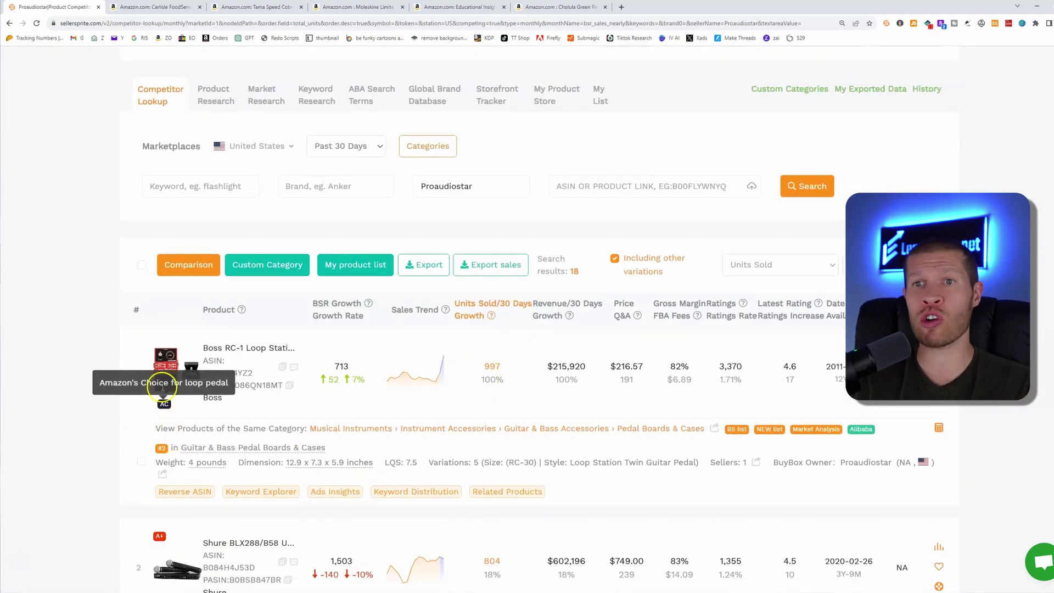
mouse_move(174, 372)
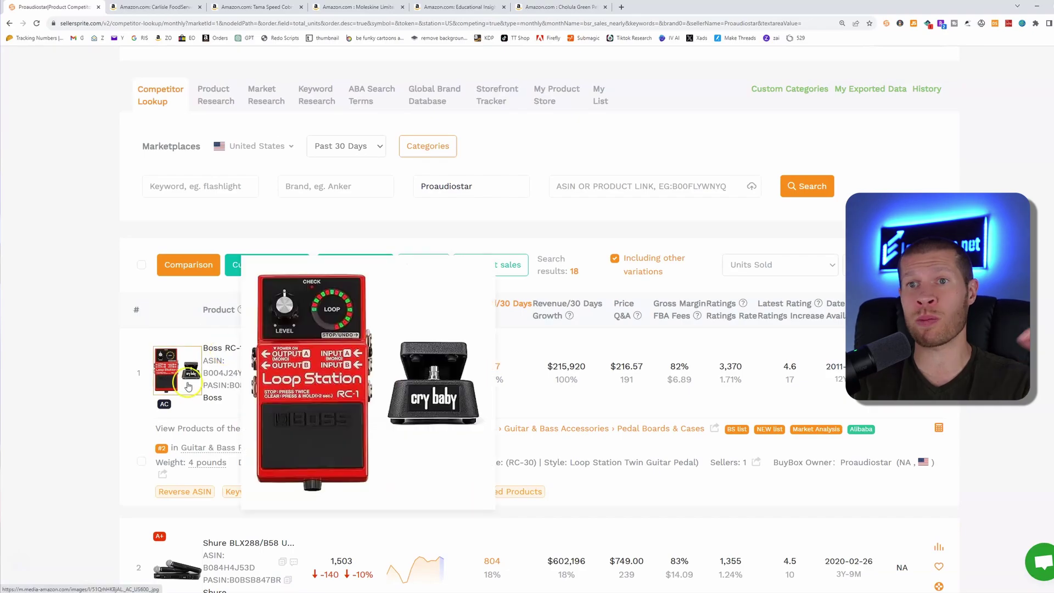
left_click(188, 384)
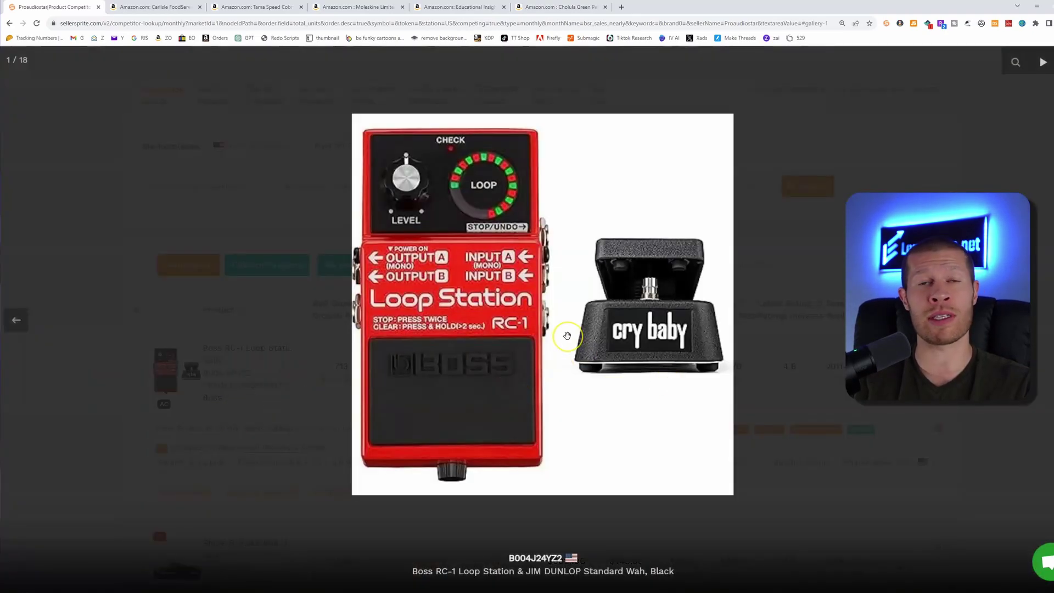
key("Escape")
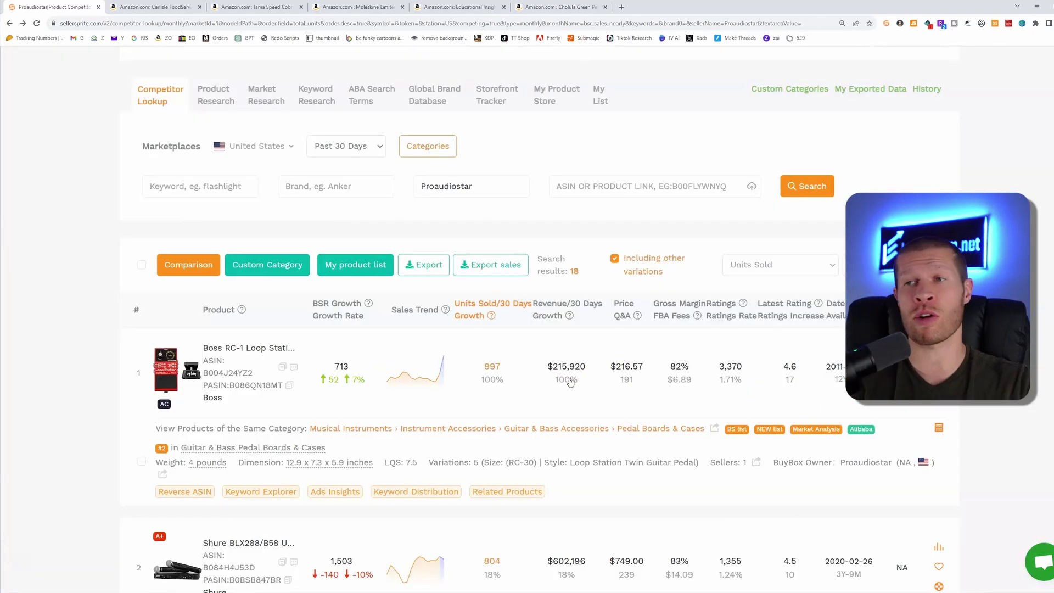
key("alt+Right")
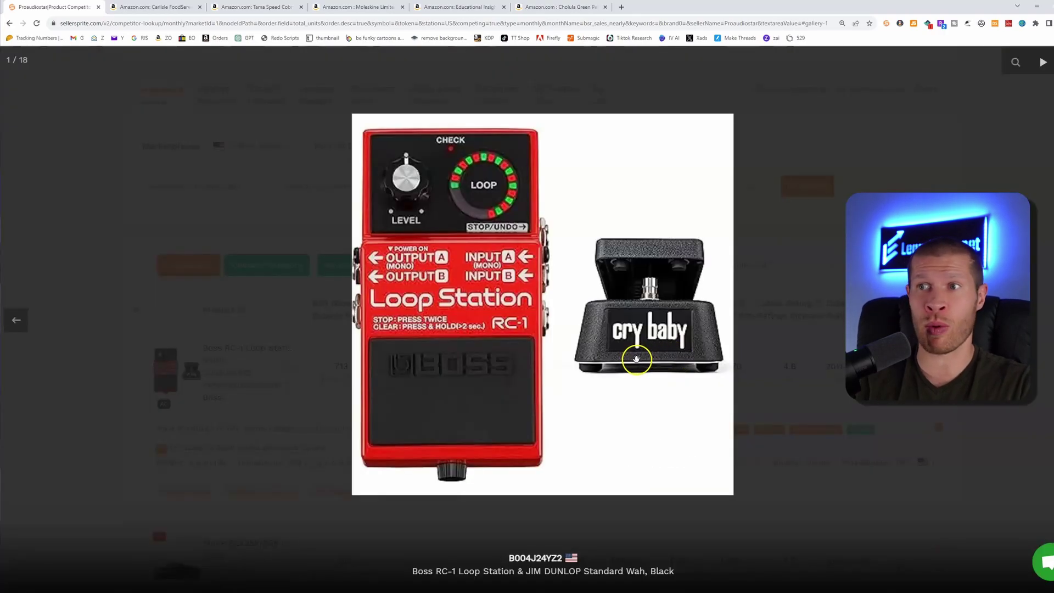
key("Escape")
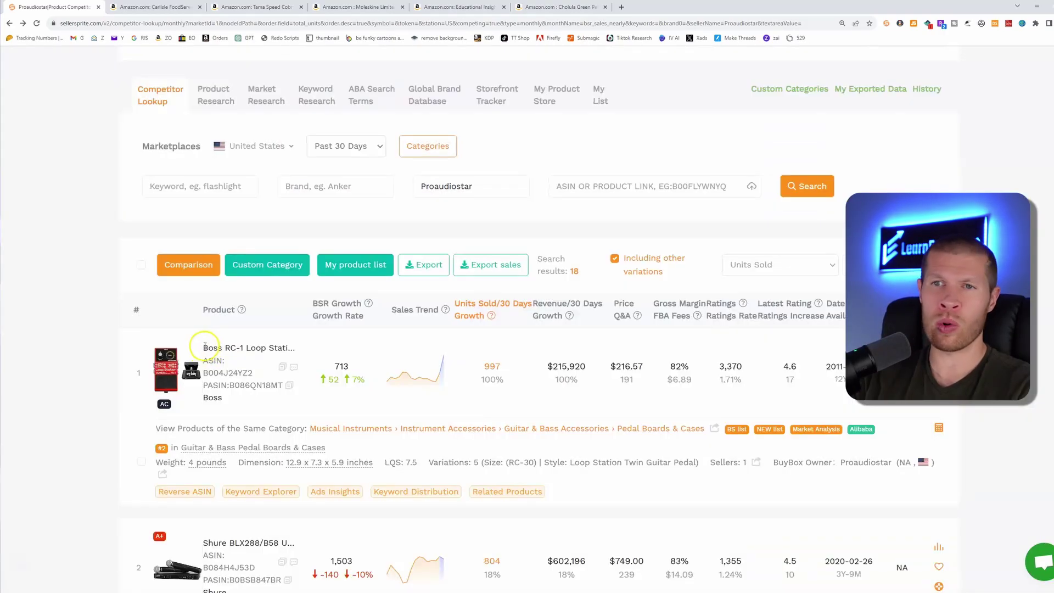
left_click(210, 348)
left_click(209, 345)
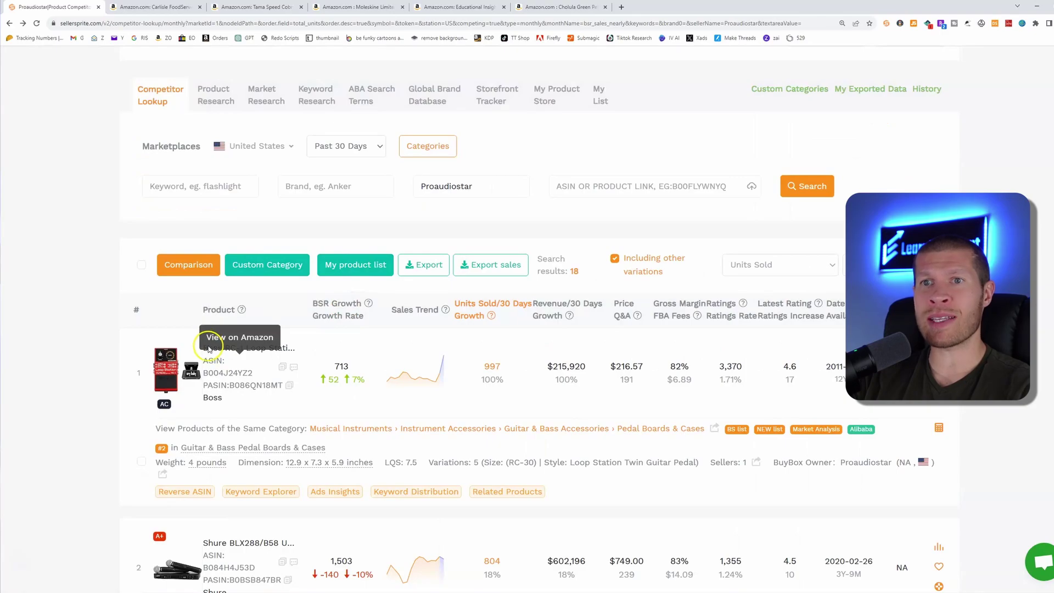